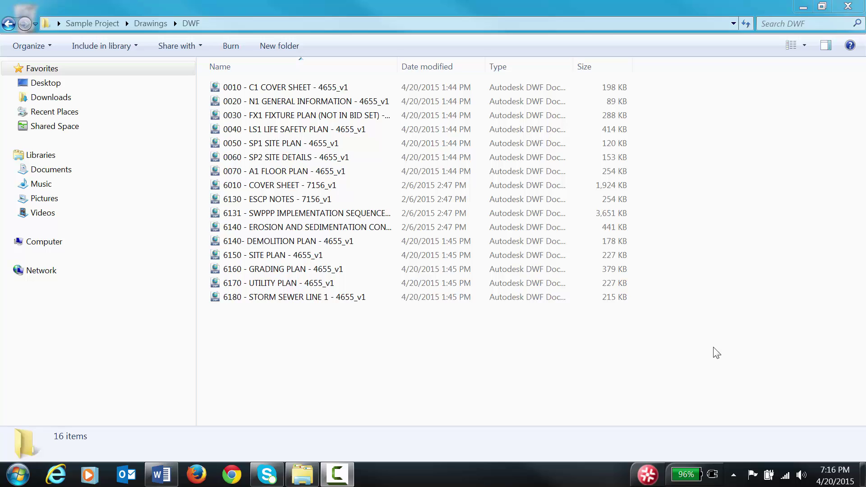
Step: Show the Desktop folder and point out the Adobe Acrobat 9 Standard and Design Review 2013 shortcuts
{"action": "left_click", "coordinate": [45, 84]}
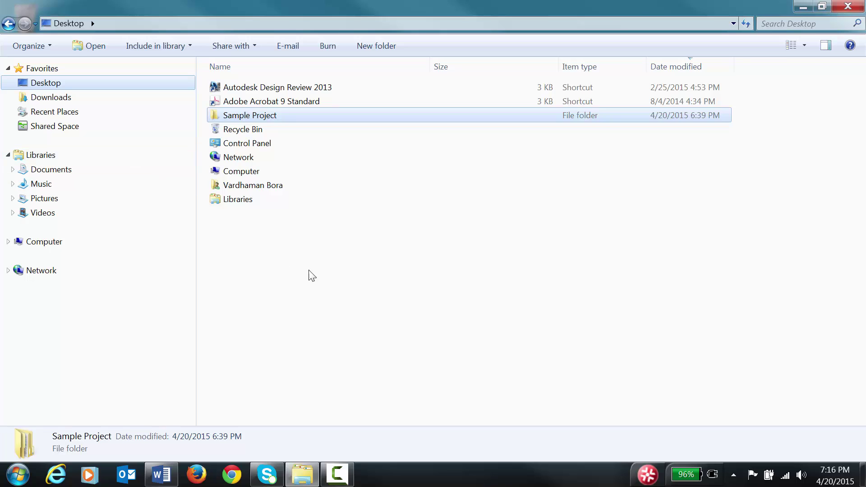
{"action": "left_click", "coordinate": [288, 104]}
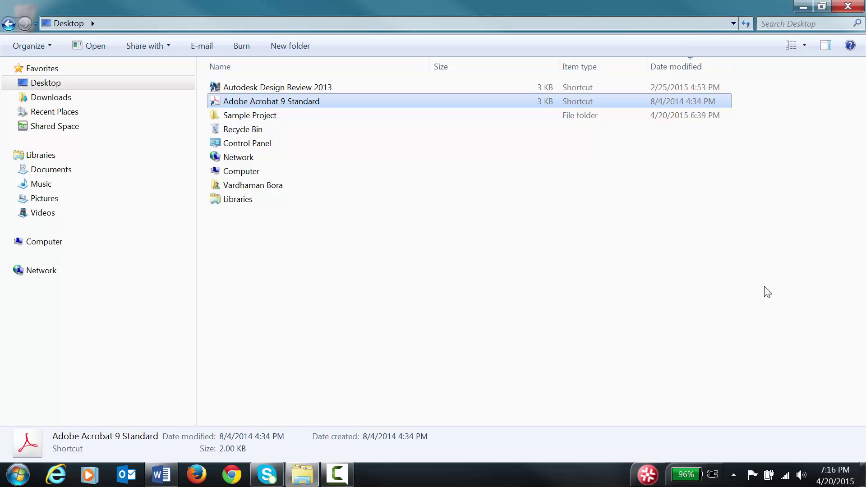
{"action": "left_click", "coordinate": [296, 88]}
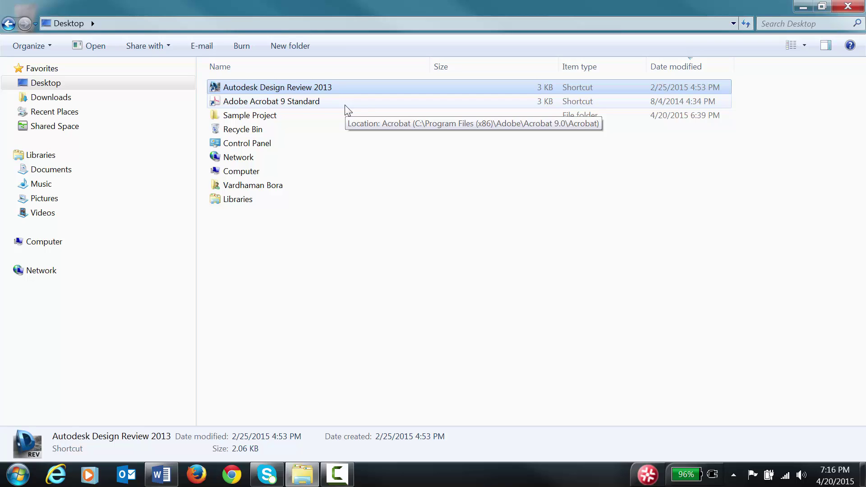
Step: Open Devices and Printers from the Start menu and bring up the Adobe PDF printer's printing preferences
{"action": "left_click", "coordinate": [19, 477]}
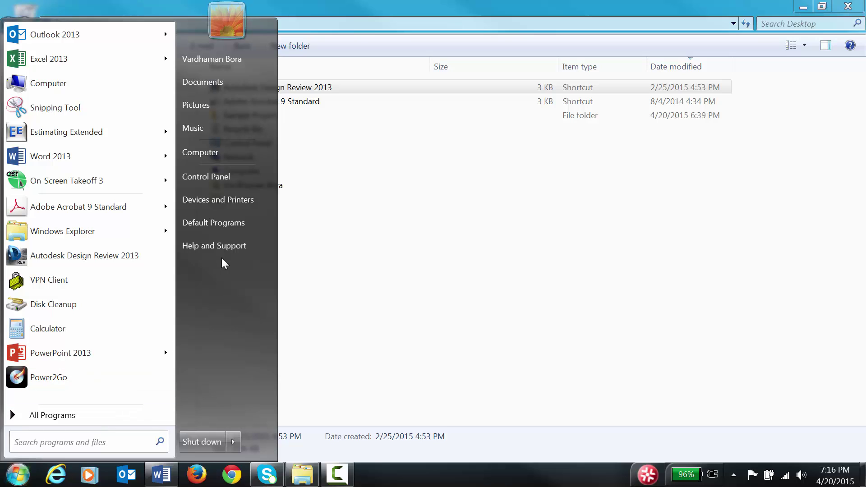
{"action": "left_click", "coordinate": [229, 203]}
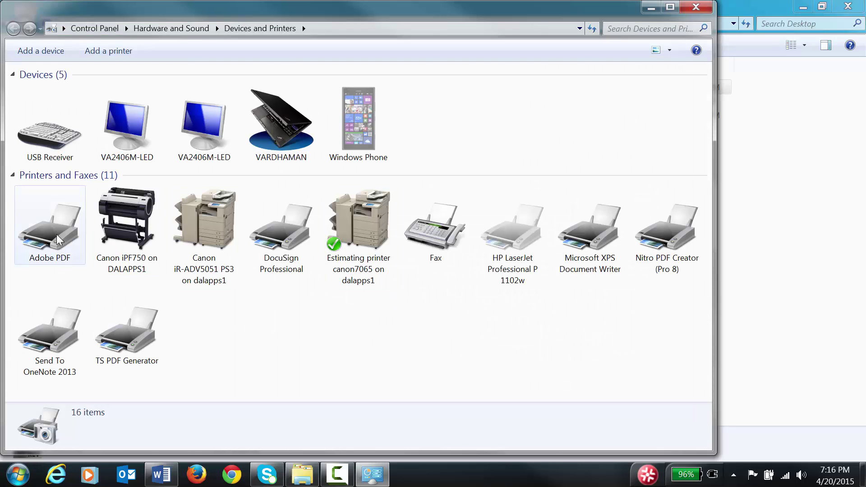
{"action": "mouse_move", "coordinate": [56, 237]}
{"action": "right_click", "coordinate": [53, 223]}
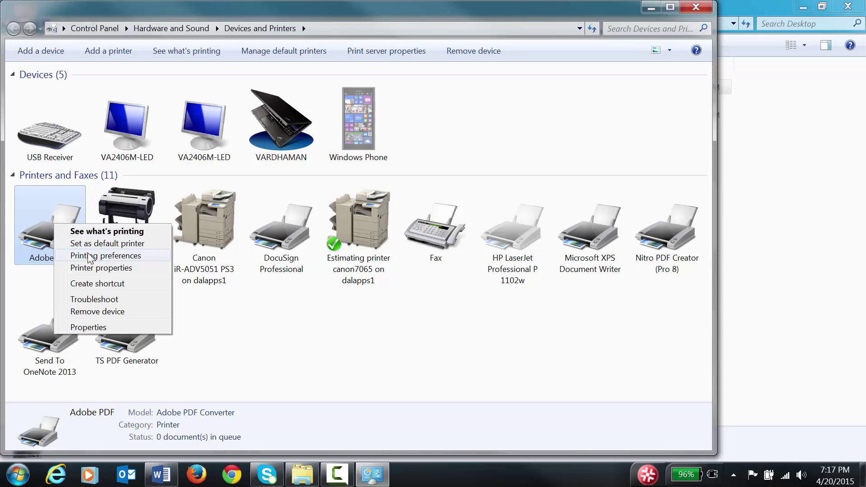
{"action": "left_click", "coordinate": [89, 259]}
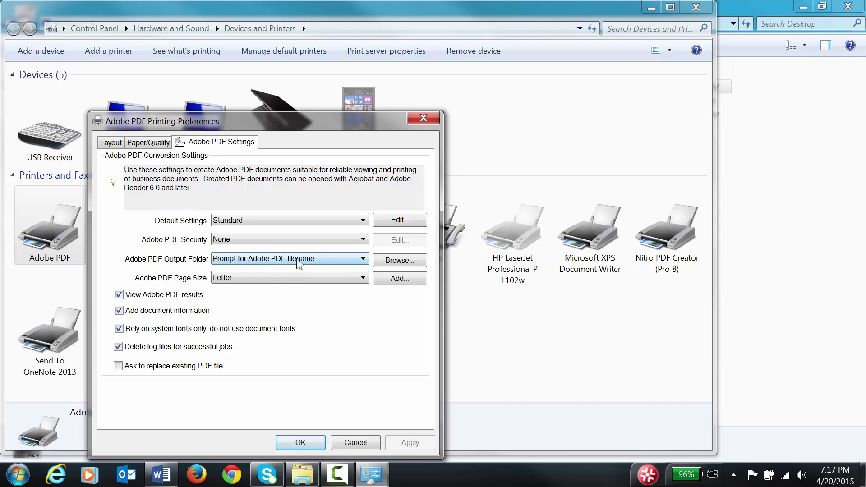
Step: Set the Adobe PDF output folder to a new 'PDF' folder under Sample Project > Drawings
{"action": "left_click", "coordinate": [389, 262]}
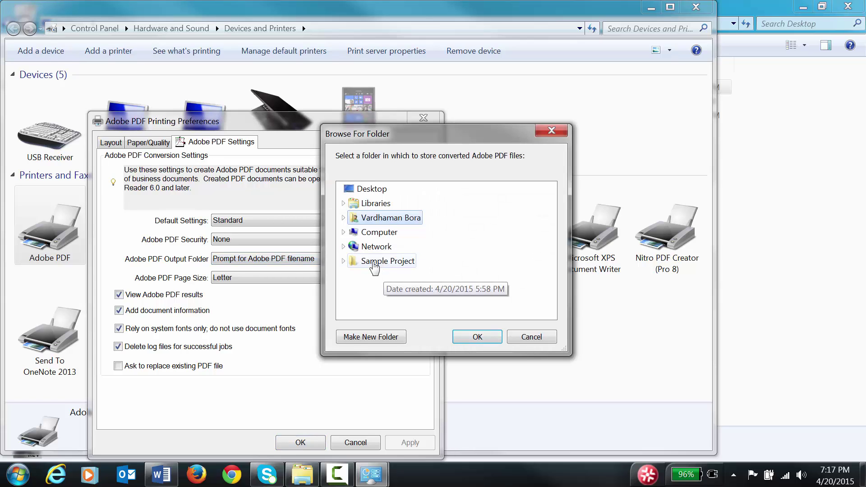
{"action": "left_click", "coordinate": [384, 261]}
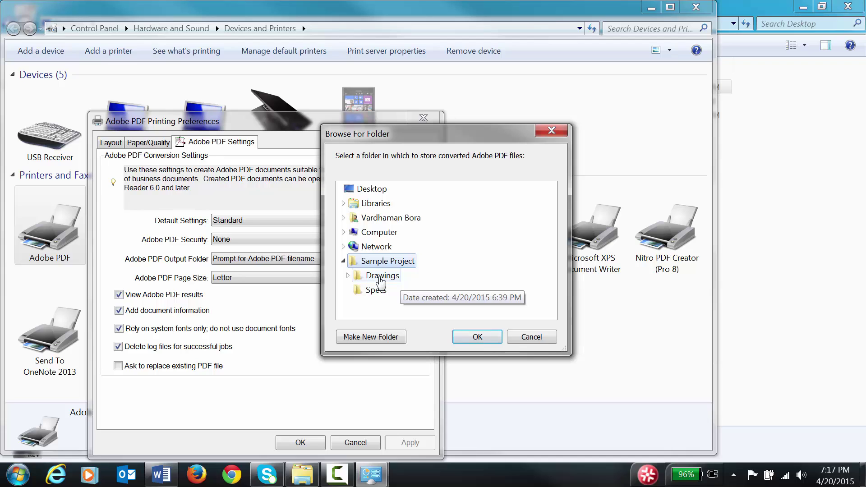
{"action": "left_click", "coordinate": [380, 276]}
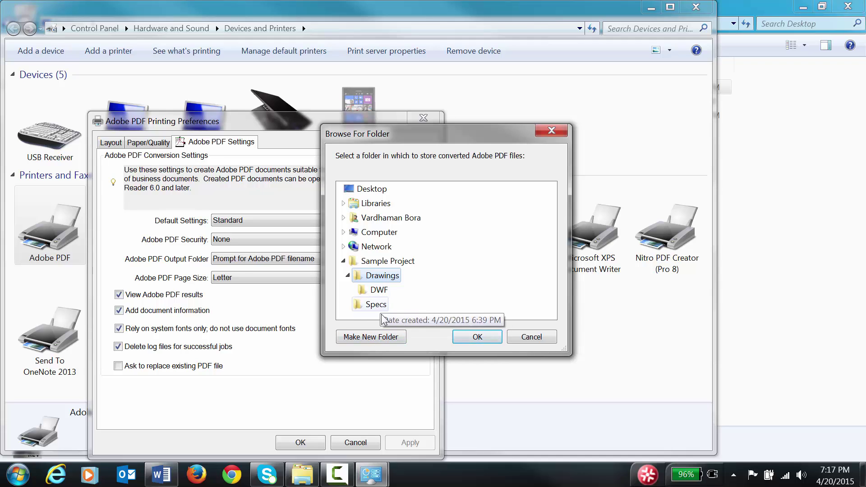
{"action": "left_click", "coordinate": [370, 337]}
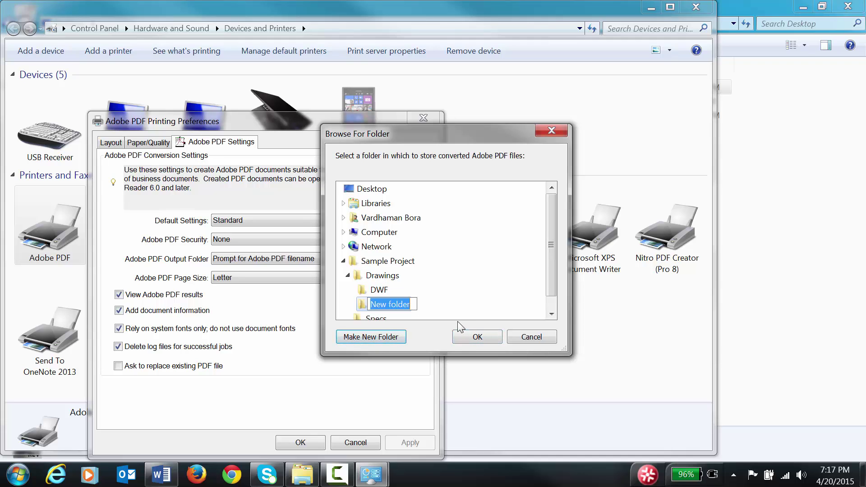
{"action": "type", "text": "P"}
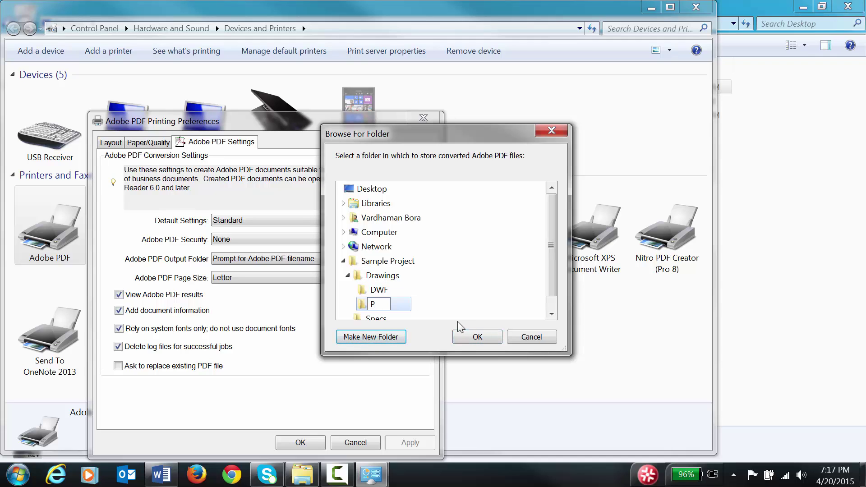
{"action": "type", "text": "DF"}
{"action": "left_click", "coordinate": [464, 340]}
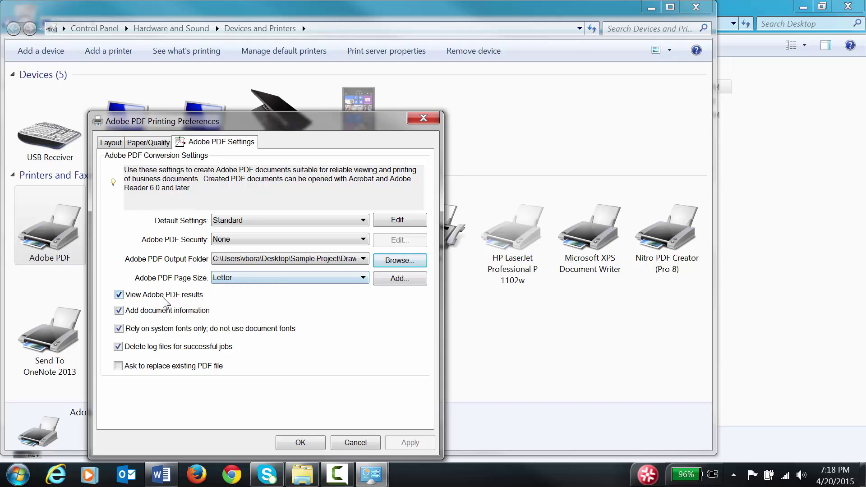
Step: Uncheck View Adobe PDF results, apply and save the preferences, and close Devices and Printers
{"action": "mouse_move", "coordinate": [171, 305]}
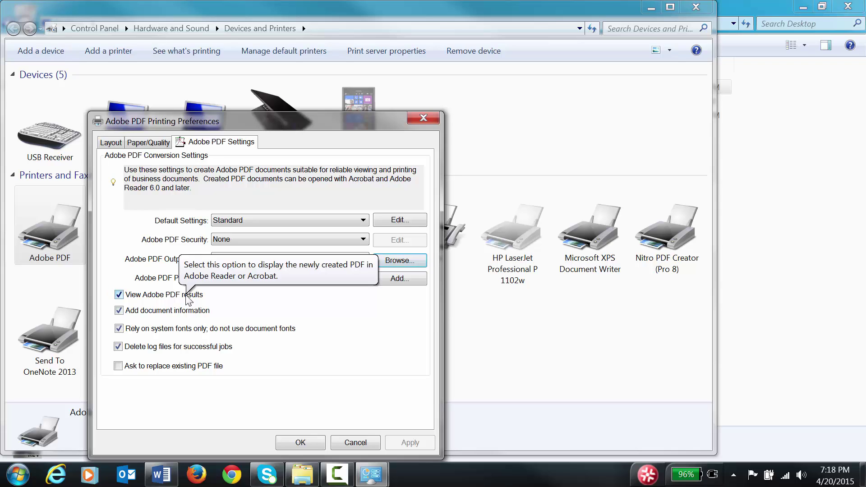
{"action": "left_click", "coordinate": [119, 295]}
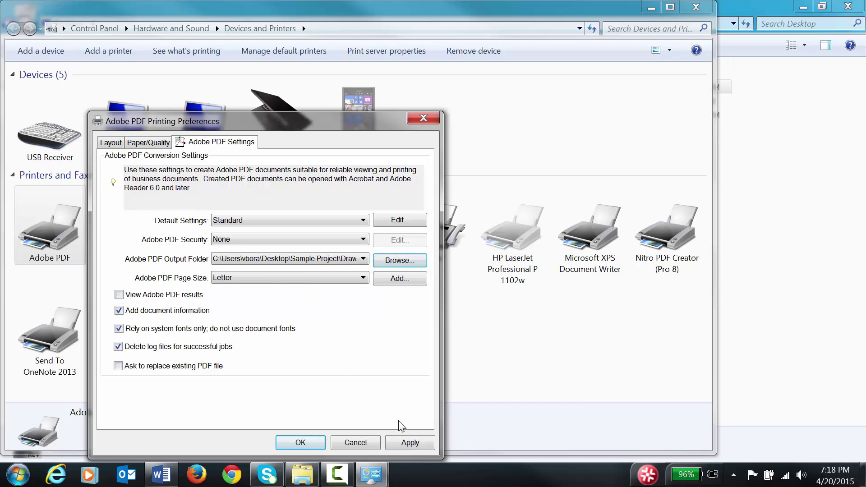
{"action": "left_click", "coordinate": [409, 442]}
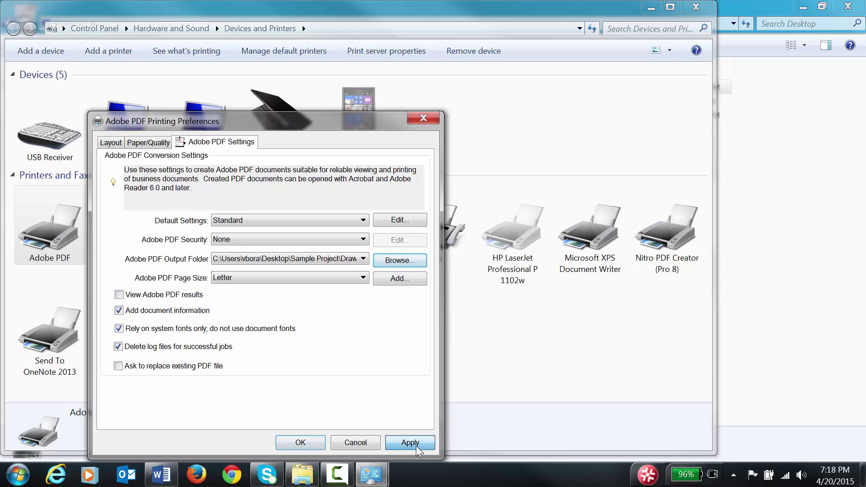
{"action": "left_click", "coordinate": [301, 443]}
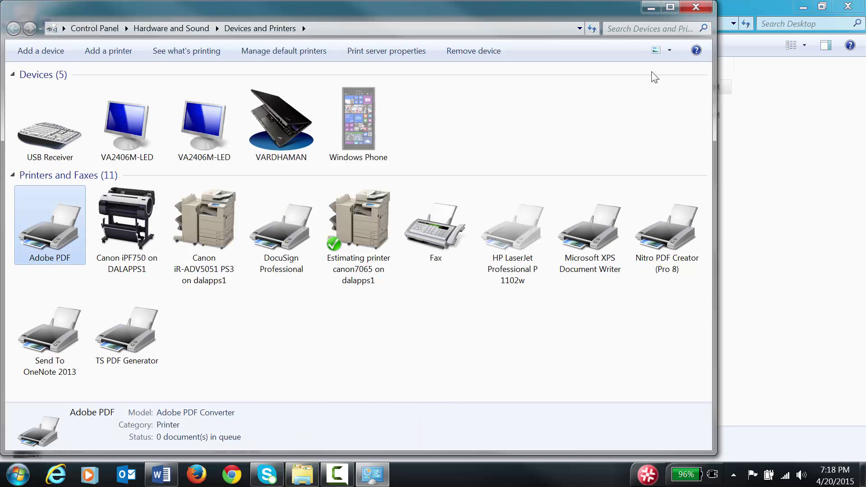
{"action": "left_click", "coordinate": [696, 7]}
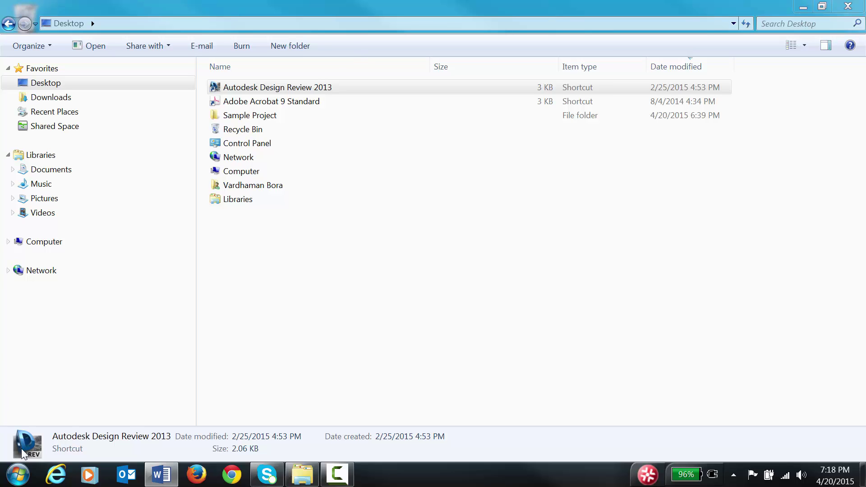
Step: Launch Design Review 2013 and start Batch Print from the application menu's Print options
{"action": "left_click", "coordinate": [14, 482]}
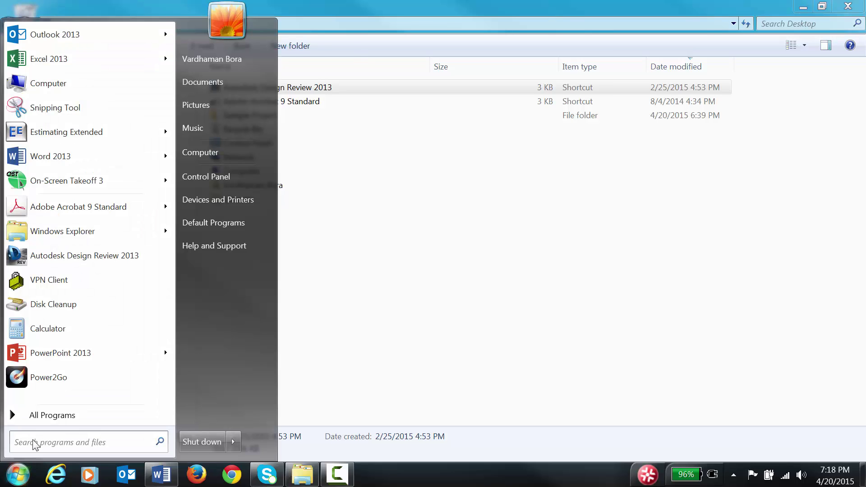
{"action": "left_click", "coordinate": [91, 255]}
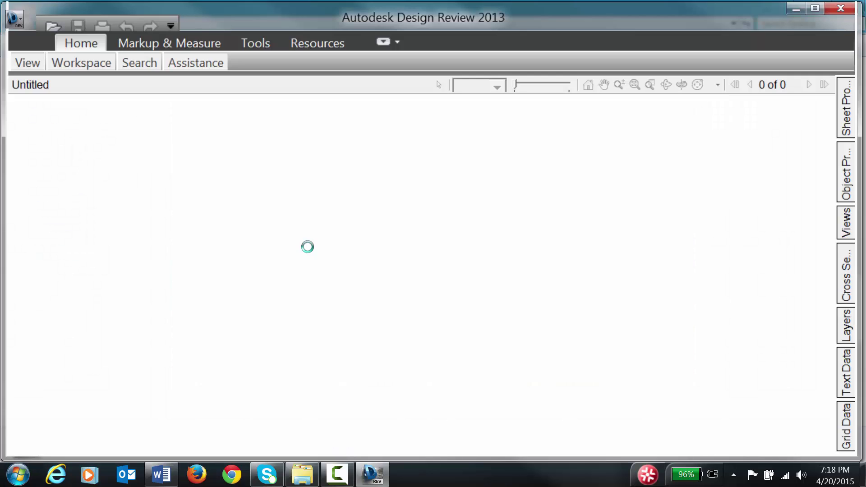
{"action": "left_click", "coordinate": [14, 18]}
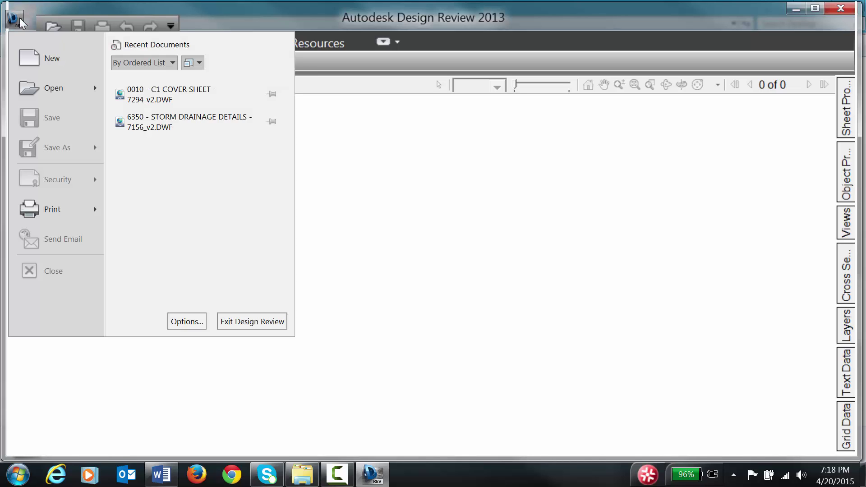
{"action": "left_click", "coordinate": [52, 205]}
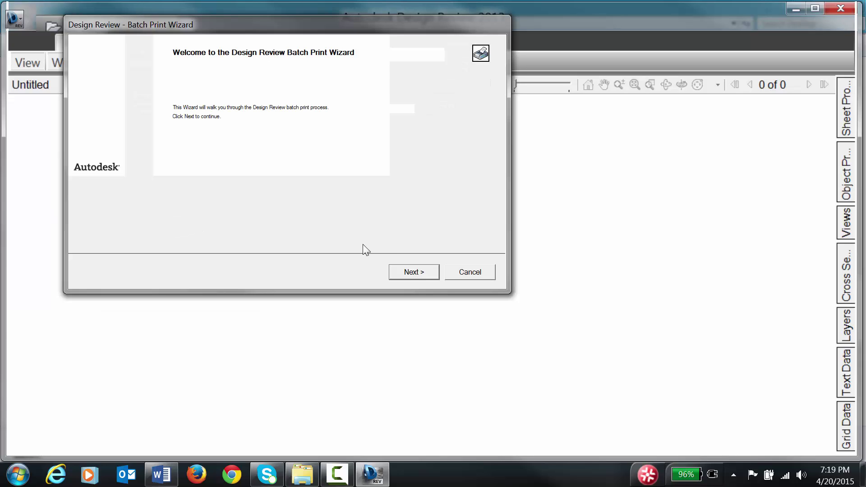
Step: Move past the welcome page and expand the tree to Sample Project > Drawings > DWF
{"action": "left_click", "coordinate": [414, 272]}
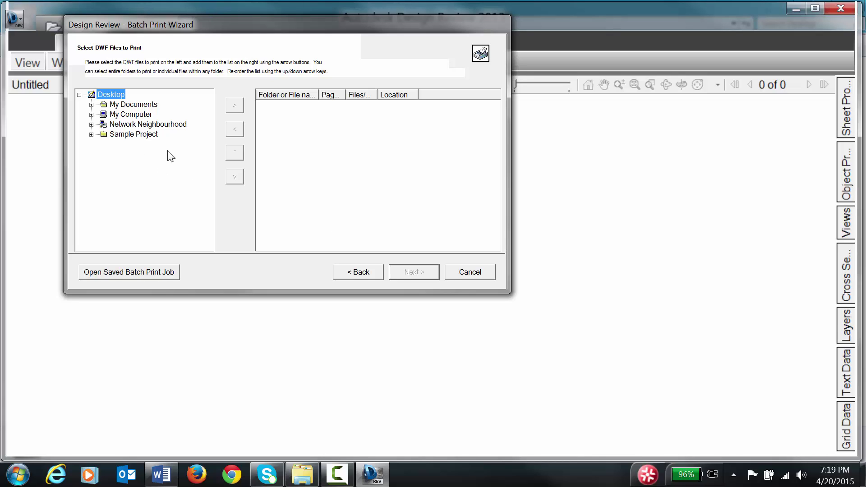
{"action": "left_click", "coordinate": [91, 115]}
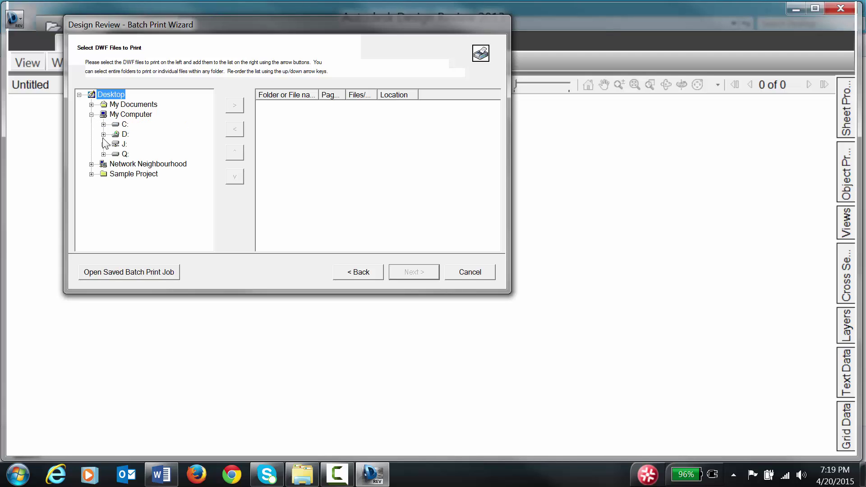
{"action": "left_click", "coordinate": [103, 144]}
{"action": "scroll", "coordinate": [103, 142], "scroll_direction": "up", "scroll_amount": 2}
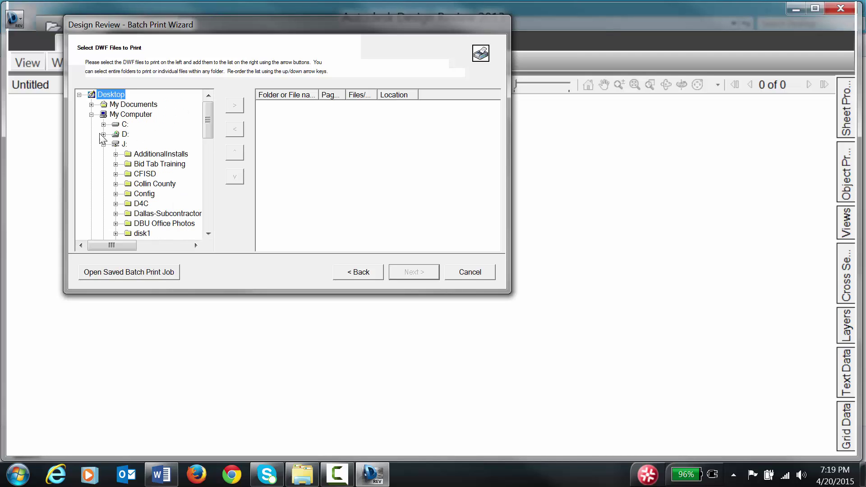
{"action": "left_click", "coordinate": [91, 115]}
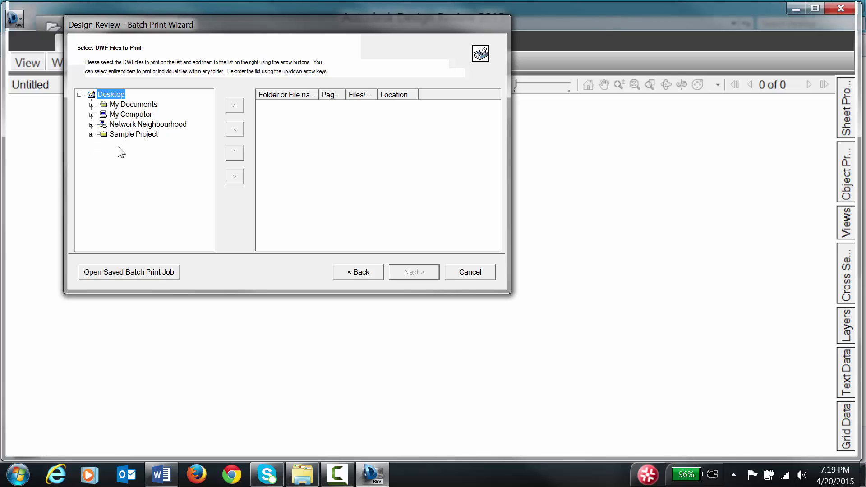
{"action": "left_click", "coordinate": [91, 135]}
{"action": "left_click", "coordinate": [103, 144]}
{"action": "left_click", "coordinate": [116, 154]}
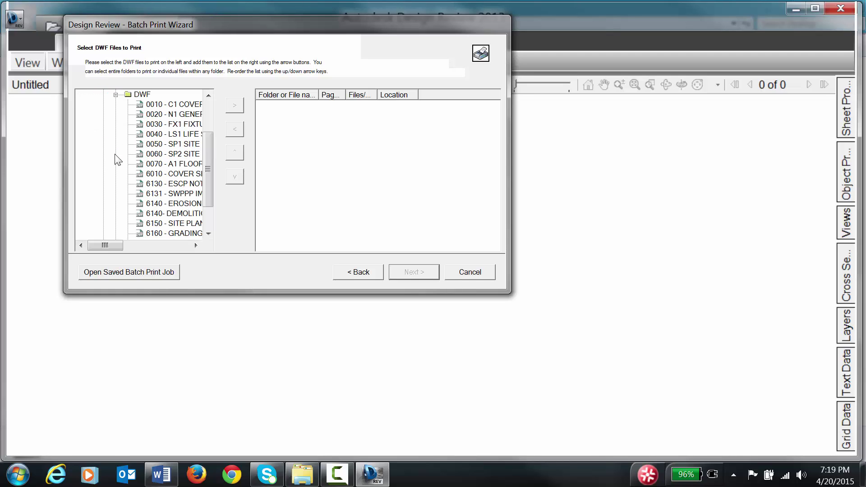
Step: Select sheet 0010 through the last DWF sheet, leaving out the PDF and Specs folders
{"action": "left_click", "coordinate": [165, 105]}
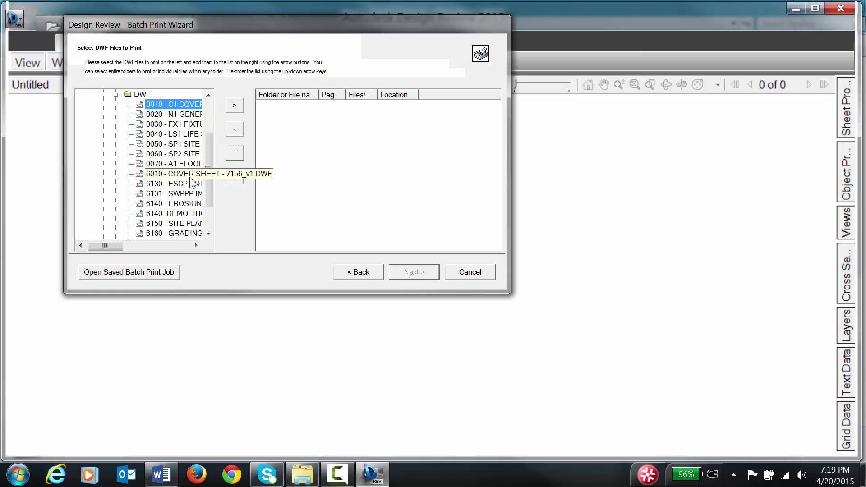
{"action": "key", "text": "shift+Down"}
{"action": "key", "text": "shift+Down"}
{"action": "key", "text": "shift+Down"}
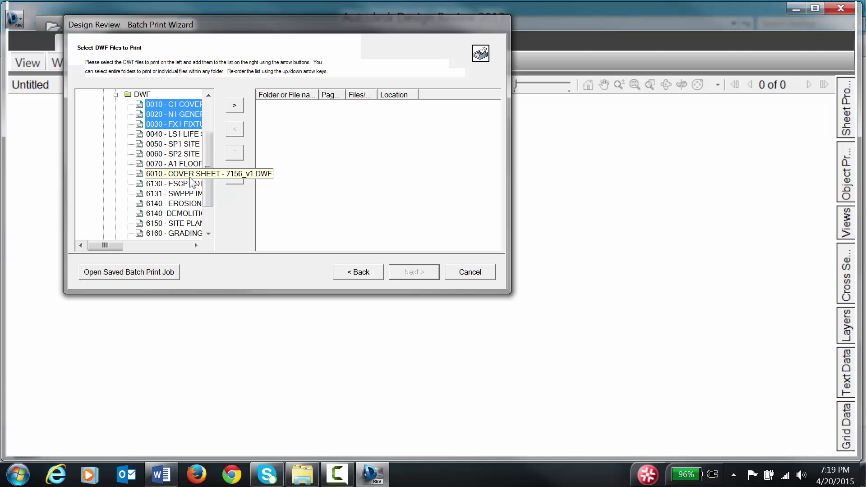
{"action": "key", "text": "shift+End"}
{"action": "key", "text": "shift+Up"}
{"action": "key", "text": "shift+Up"}
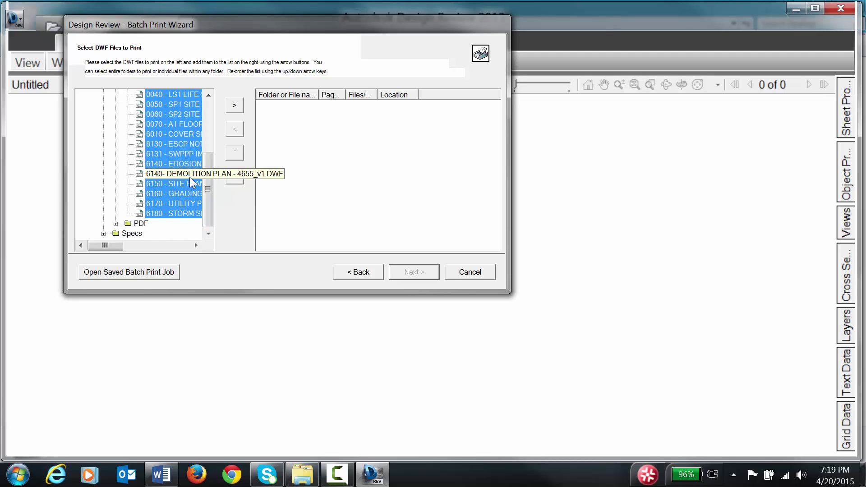
{"action": "scroll", "coordinate": [192, 181], "scroll_direction": "up", "scroll_amount": 2}
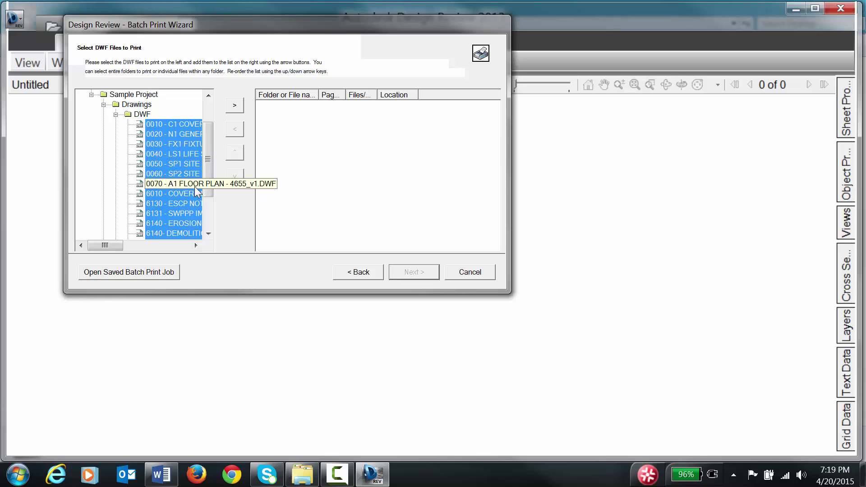
Step: Add the selected DWF sheets to the print list, widen the Page Size column, and continue
{"action": "left_click", "coordinate": [237, 107]}
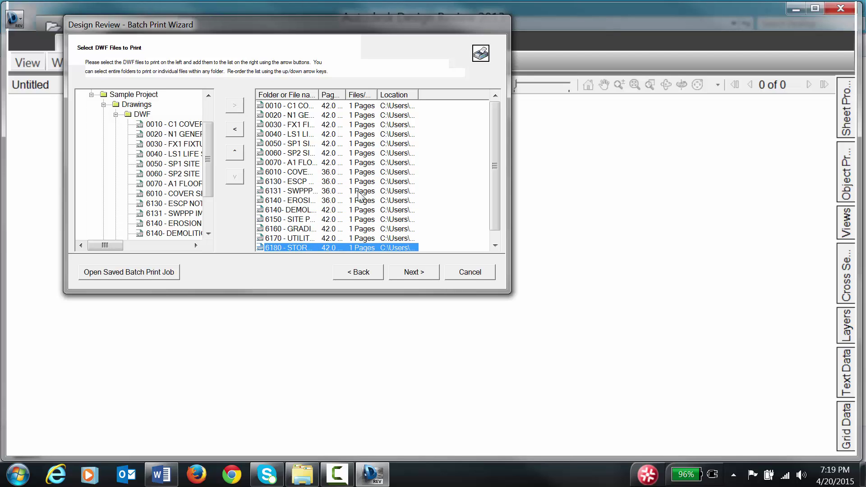
{"action": "left_click_drag", "start_coordinate": [345, 94], "coordinate": [388, 94]}
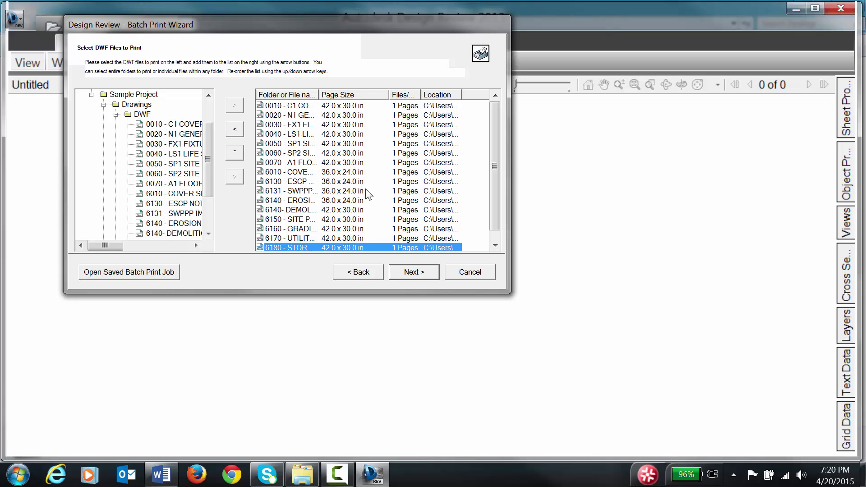
{"action": "left_click", "coordinate": [412, 272]}
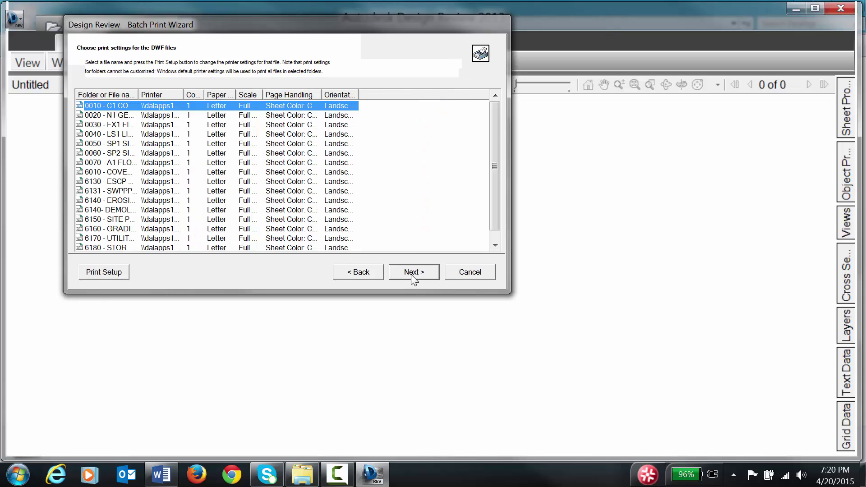
Step: Set cover sheet 0010 to print landscape on Letter via Adobe PDF, then open printer Properties
{"action": "left_click", "coordinate": [113, 273]}
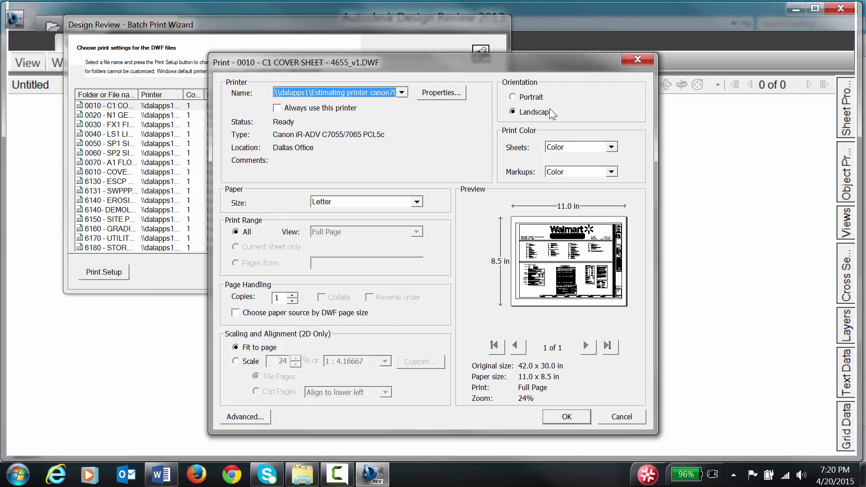
{"action": "left_click", "coordinate": [528, 98]}
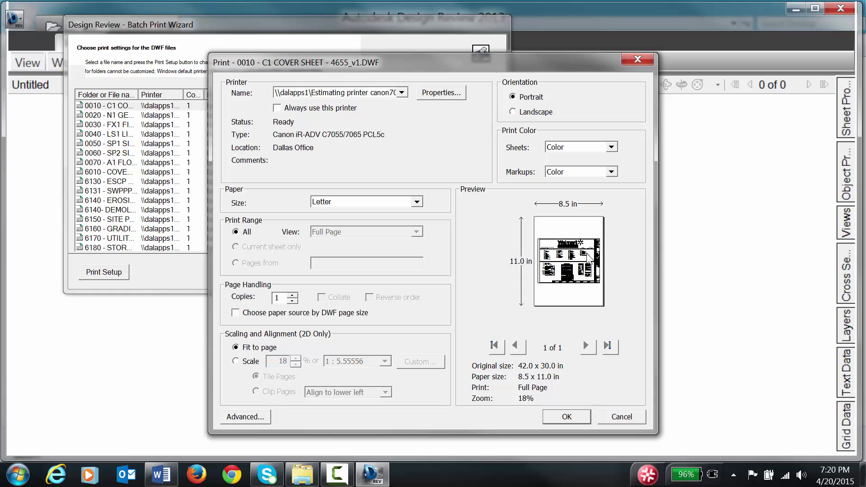
{"action": "left_click", "coordinate": [531, 113]}
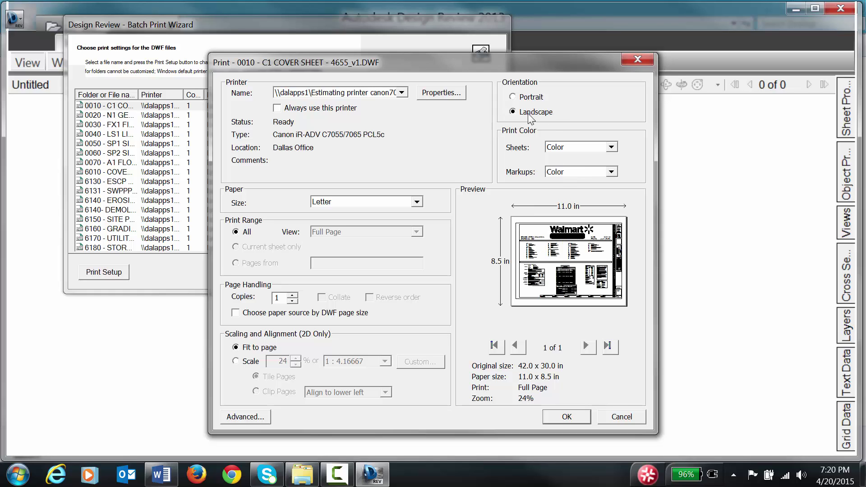
{"action": "left_click", "coordinate": [402, 92]}
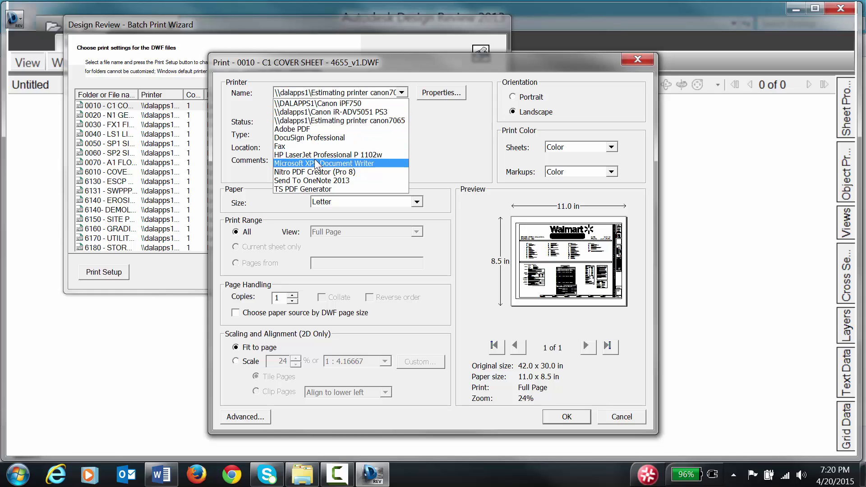
{"action": "left_click", "coordinate": [306, 129]}
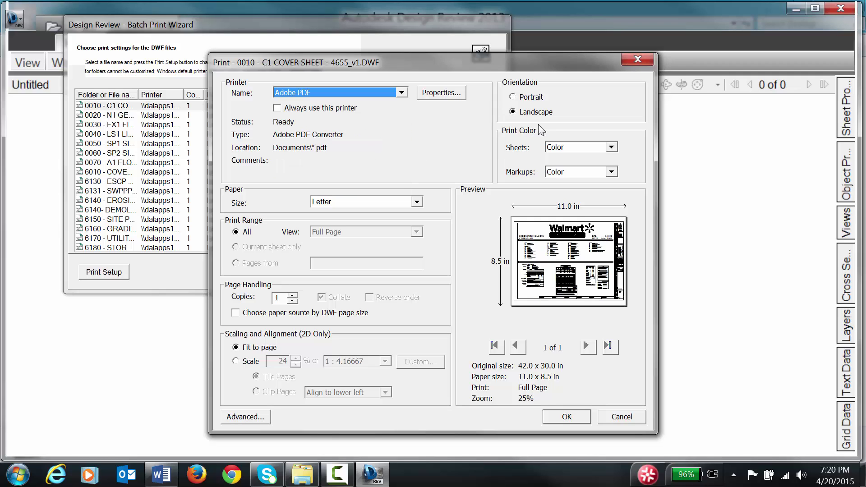
{"action": "left_click", "coordinate": [417, 203]}
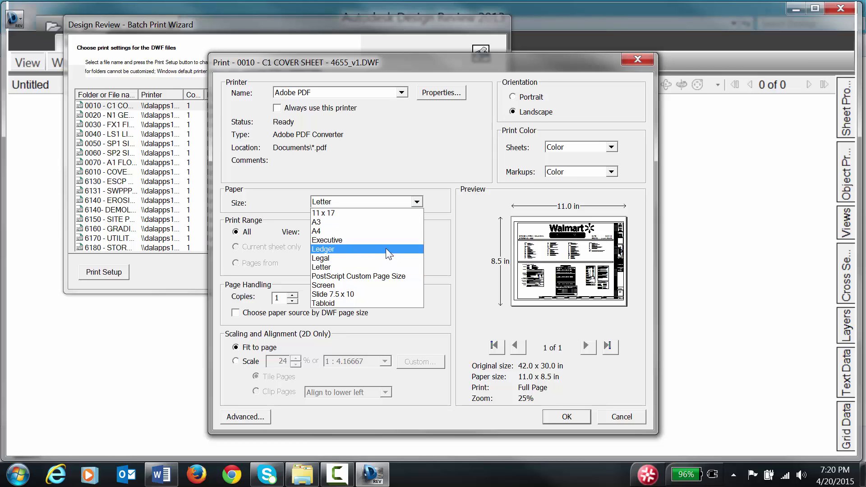
{"action": "left_click", "coordinate": [418, 175]}
{"action": "left_click", "coordinate": [440, 93]}
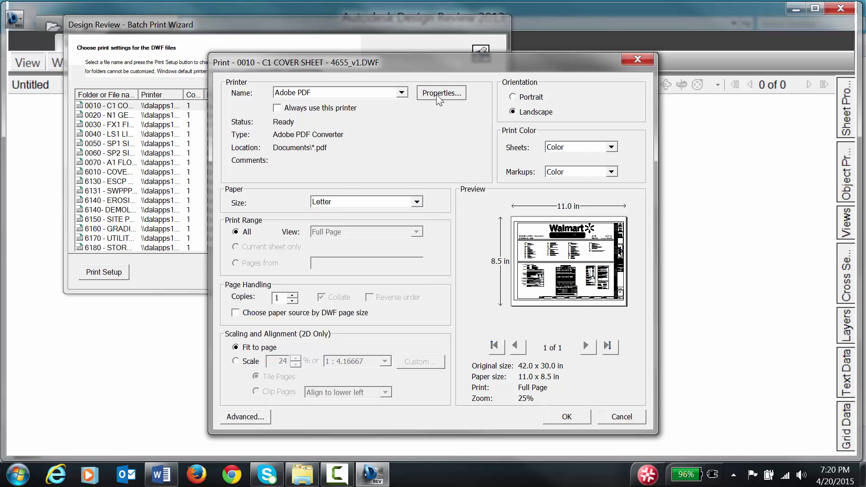
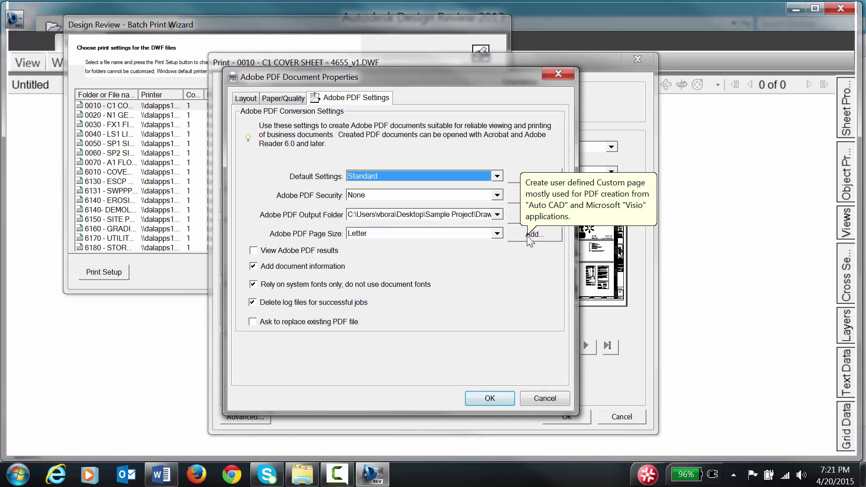
Step: Define an Adobe PDF custom page size named '42 x 30', 30 inches wide by 42 inches high
{"action": "left_click", "coordinate": [528, 236]}
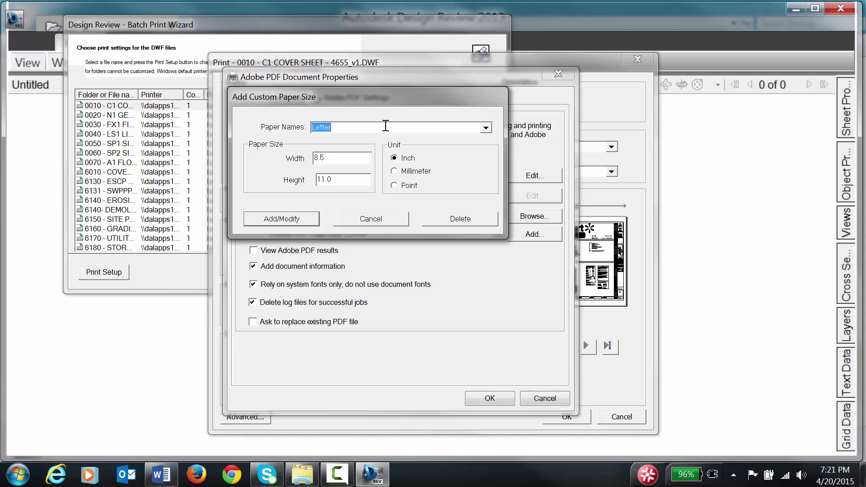
{"action": "type", "text": "42 x 30"}
{"action": "left_click_drag", "start_coordinate": [330, 158], "coordinate": [312, 158]}
{"action": "type", "text": "30"}
{"action": "key", "text": "Tab"}
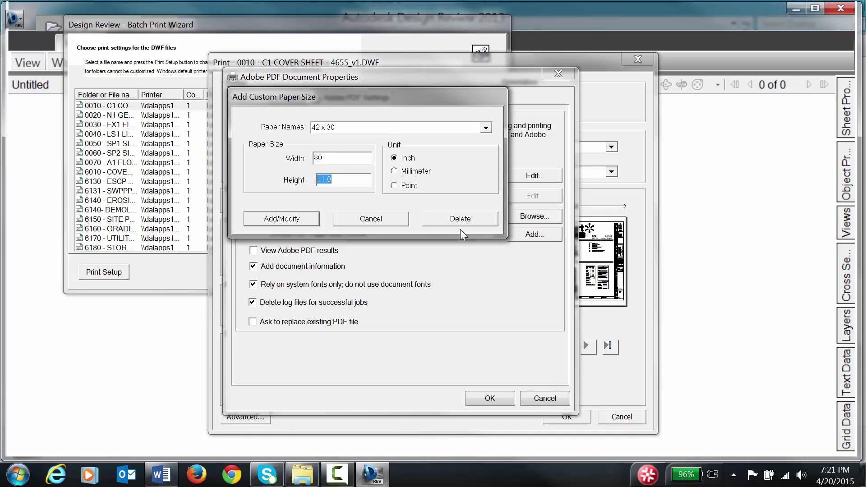
{"action": "type", "text": "42"}
Step: Save the 42 x 30 size, add a '36 x 24' size (24 by 36 inches), and close the properties
{"action": "left_click", "coordinate": [302, 218]}
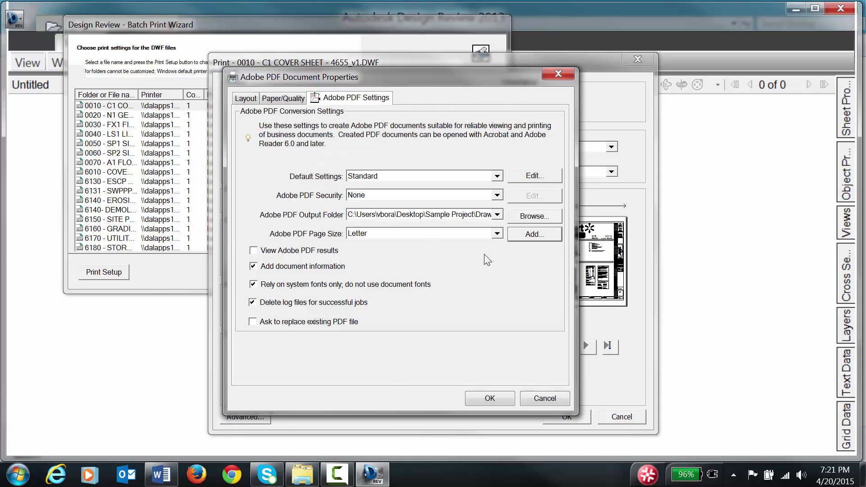
{"action": "left_click", "coordinate": [518, 235]}
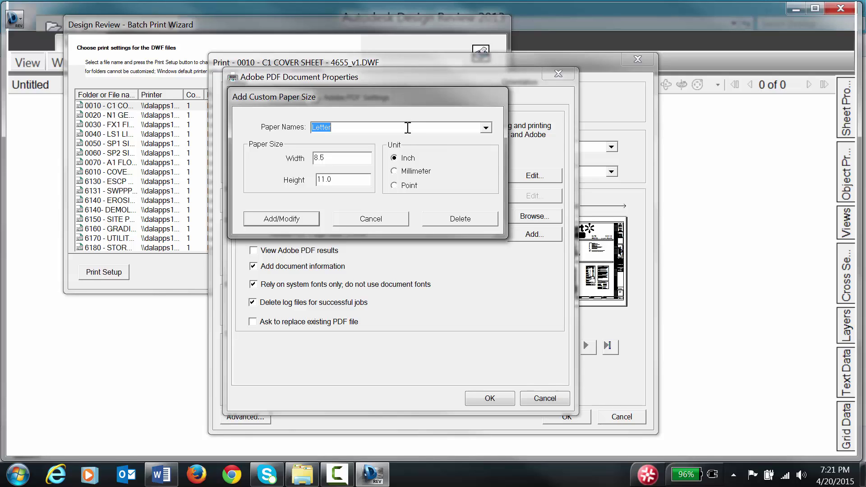
{"action": "type", "text": "36 x 24"}
{"action": "left_click_drag", "start_coordinate": [332, 158], "coordinate": [286, 162]}
{"action": "type", "text": "24"}
{"action": "left_click_drag", "start_coordinate": [340, 180], "coordinate": [298, 180]}
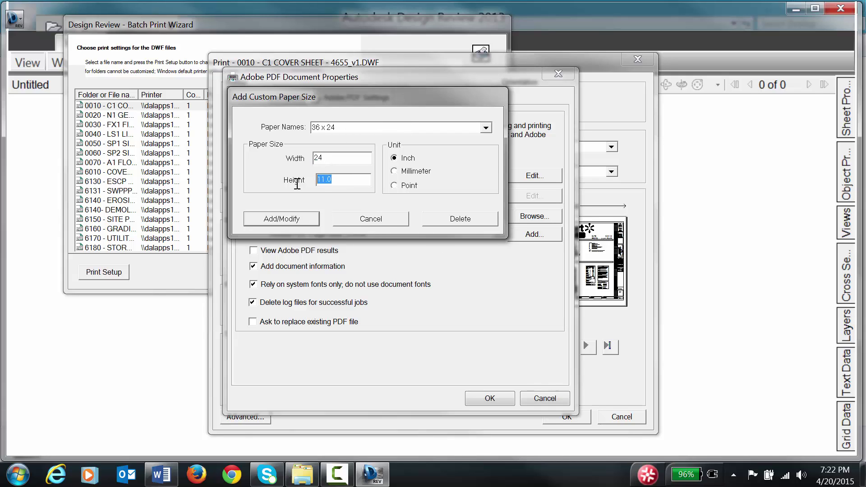
{"action": "type", "text": "36"}
{"action": "left_click", "coordinate": [282, 220]}
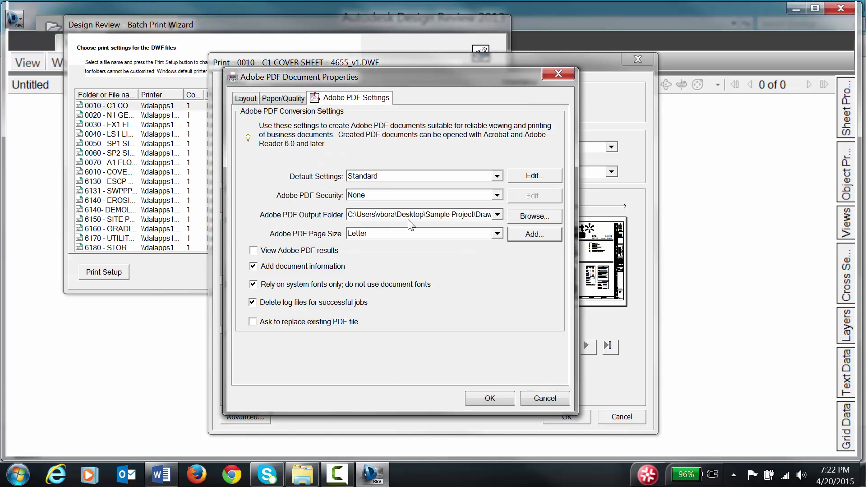
{"action": "left_click", "coordinate": [488, 398]}
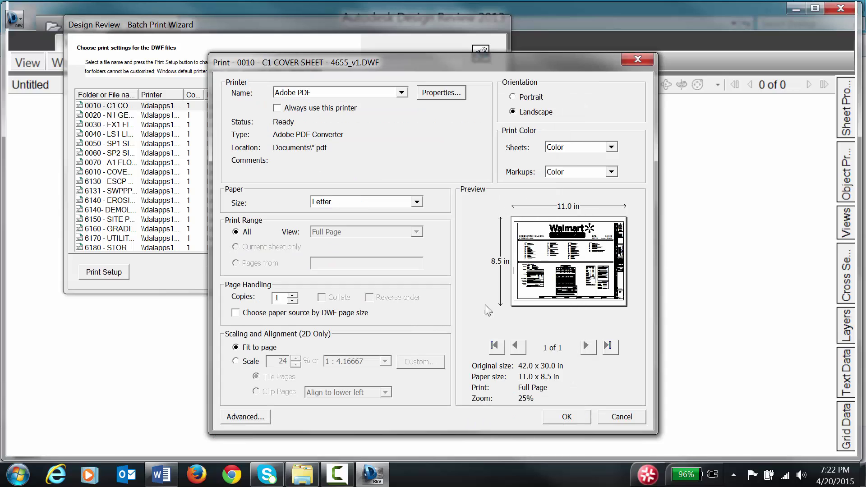
Step: Apply the cover sheet print settings, then cancel the wizard without saving the batch configuration
{"action": "left_click", "coordinate": [566, 418]}
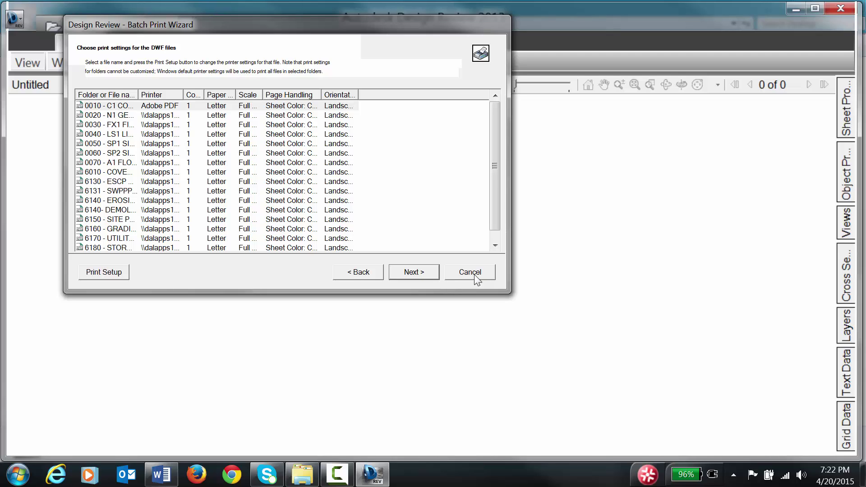
{"action": "left_click", "coordinate": [474, 273]}
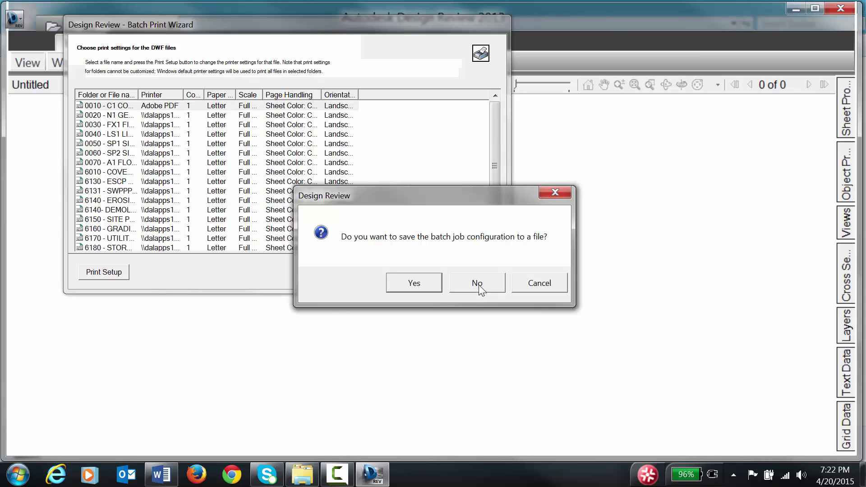
{"action": "left_click", "coordinate": [478, 285]}
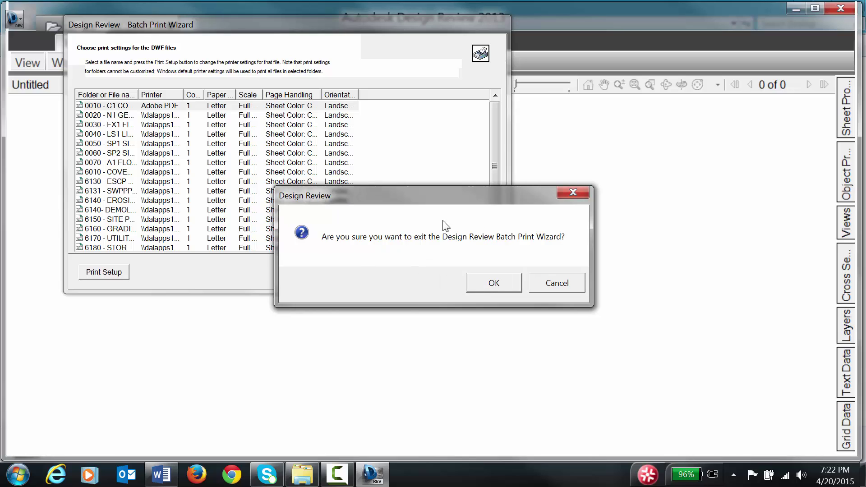
{"action": "left_click", "coordinate": [495, 283]}
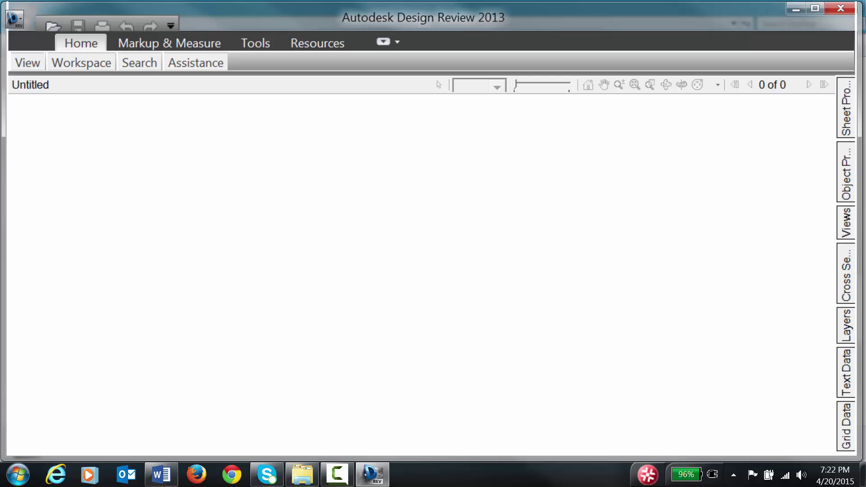
Step: Relaunch the Batch Print Wizard from Design Review's application menu
{"action": "key", "text": "alt+Tab"}
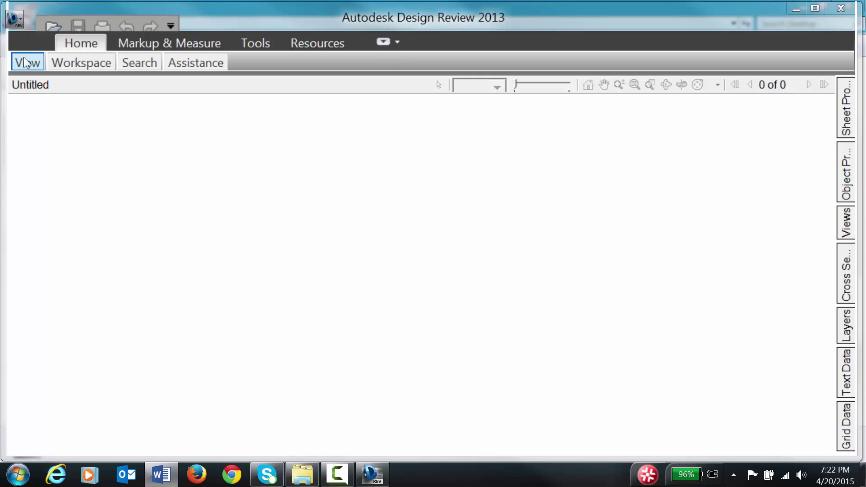
{"action": "left_click", "coordinate": [13, 18]}
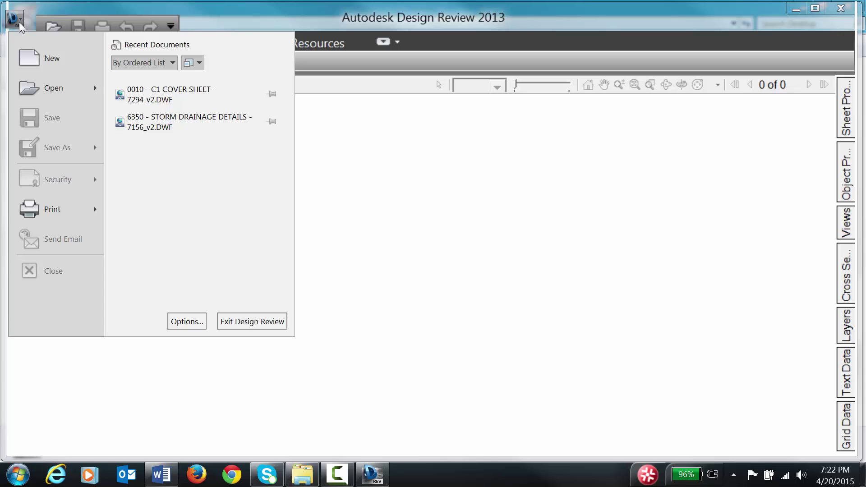
{"action": "left_click", "coordinate": [96, 219]}
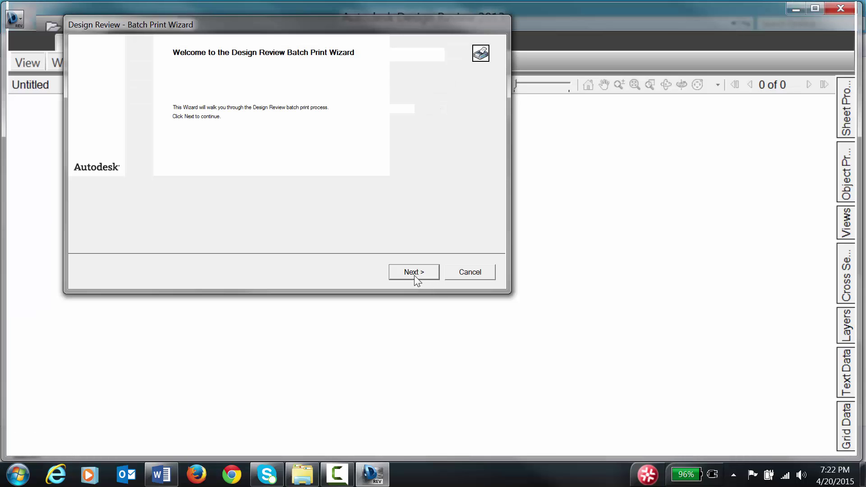
{"action": "left_click", "coordinate": [415, 272]}
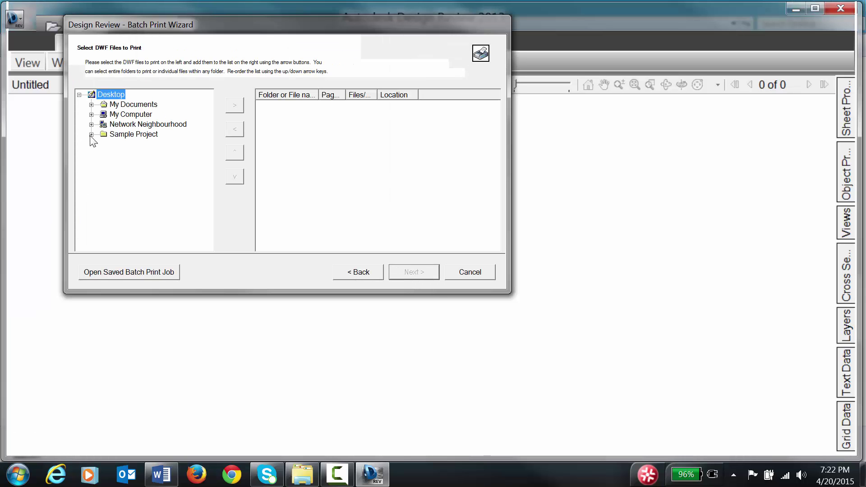
Step: Queue 0010 - C1 COVER SHEET from Sample Project\Drawings\DWF and move to print settings
{"action": "left_click", "coordinate": [91, 134]}
{"action": "left_click", "coordinate": [103, 145]}
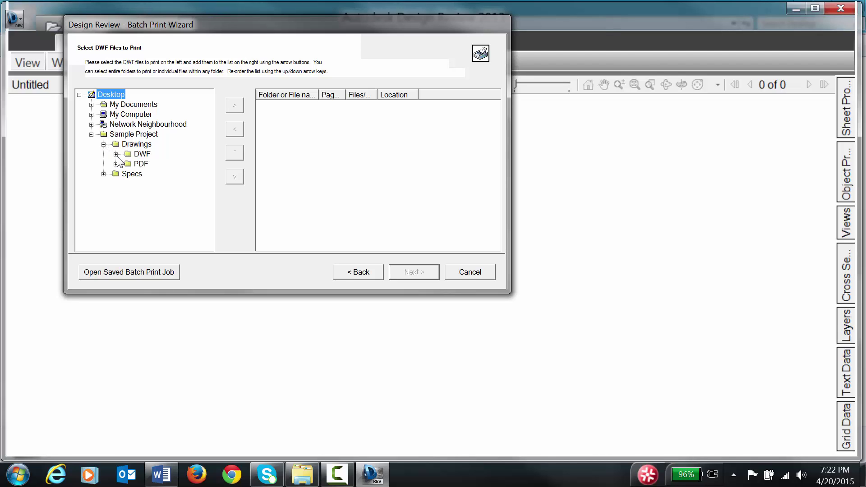
{"action": "left_click", "coordinate": [116, 155]}
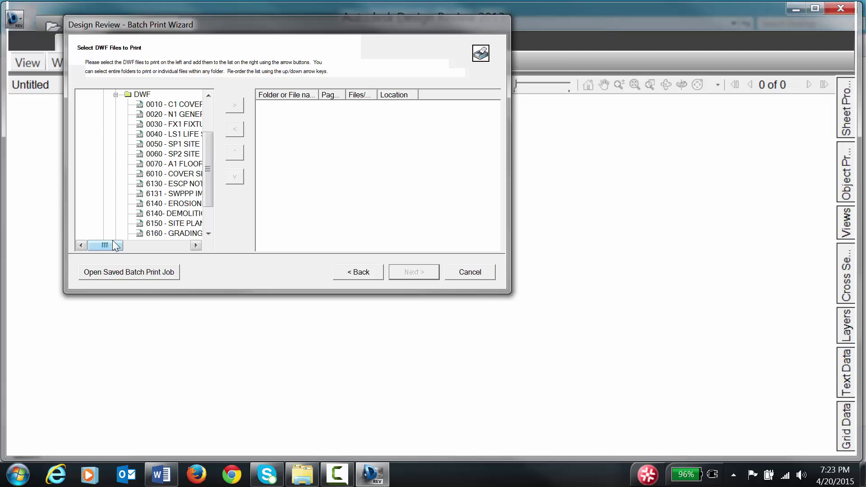
{"action": "left_click_drag", "start_coordinate": [116, 246], "coordinate": [126, 245]}
{"action": "left_click", "coordinate": [154, 104]}
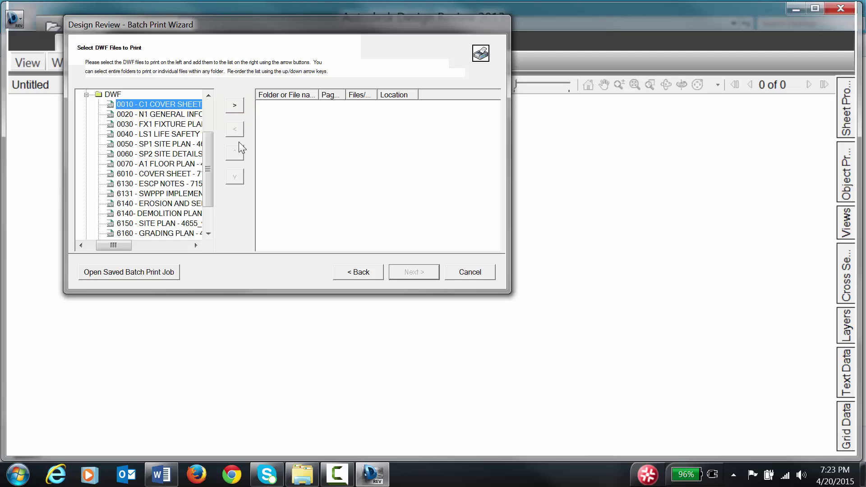
{"action": "left_click", "coordinate": [234, 105]}
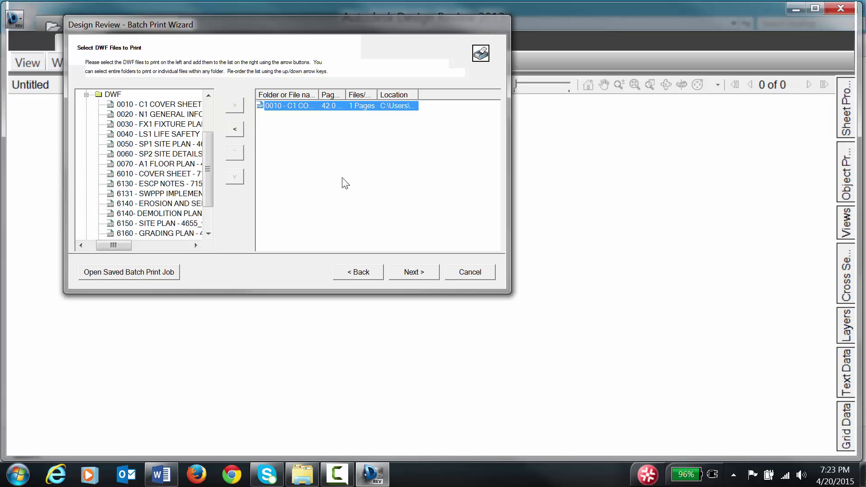
{"action": "left_click_drag", "start_coordinate": [346, 95], "coordinate": [381, 95]}
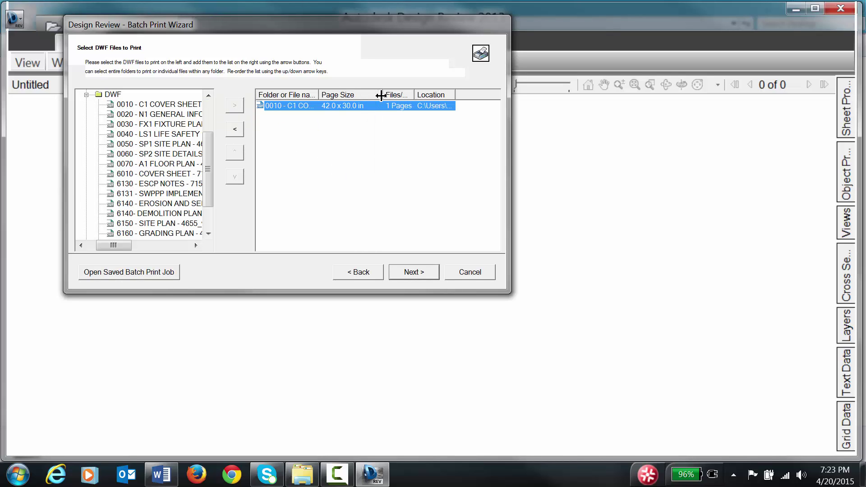
{"action": "left_click", "coordinate": [410, 273]}
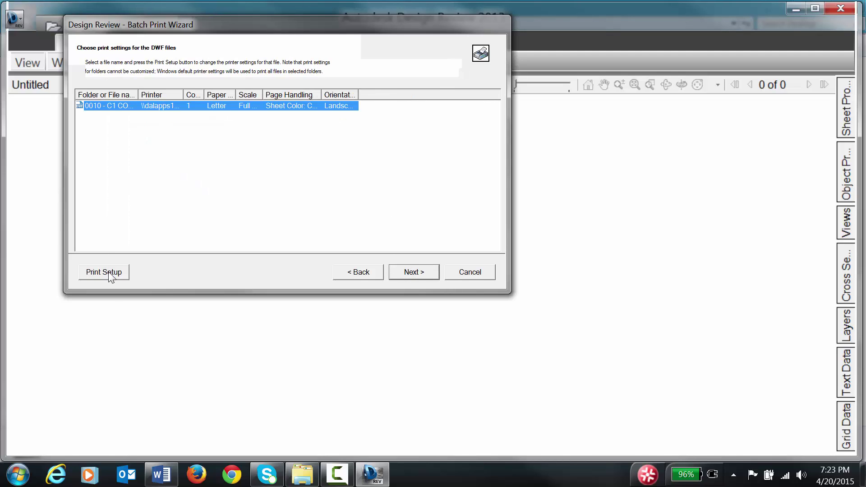
Step: Set the cover sheet's printer to Adobe PDF with 42 x 30 paper
{"action": "left_click", "coordinate": [105, 273]}
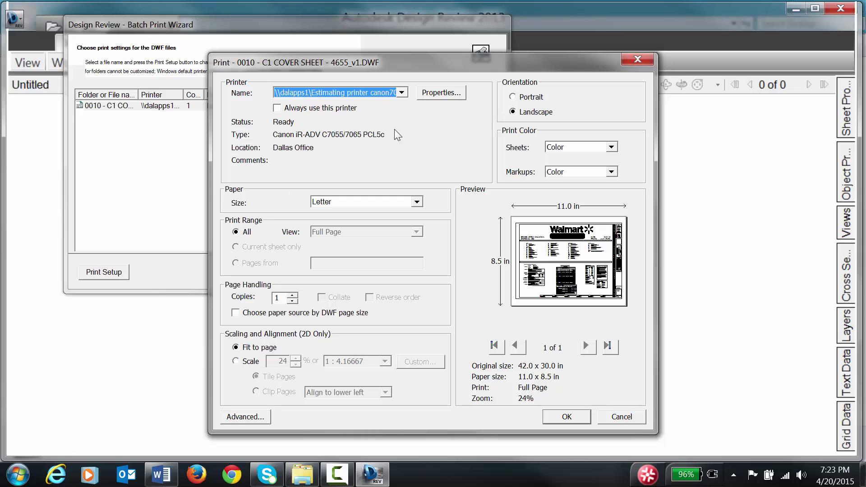
{"action": "left_click", "coordinate": [401, 92]}
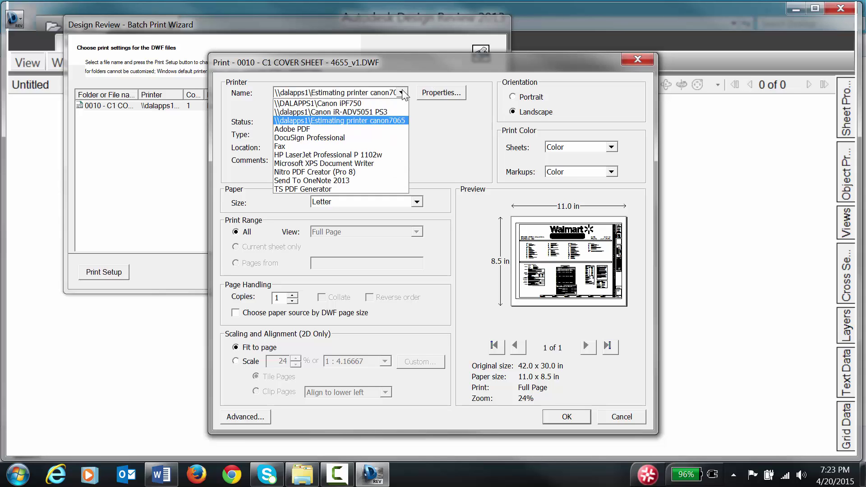
{"action": "left_click", "coordinate": [304, 130]}
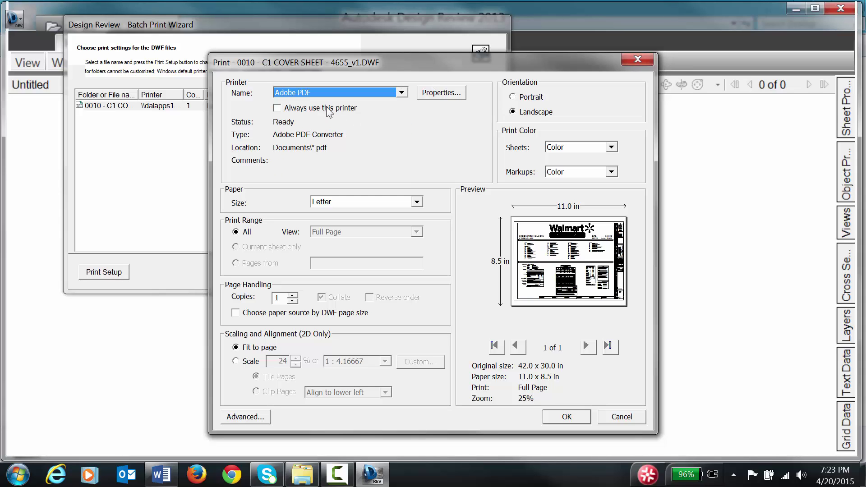
{"action": "left_click", "coordinate": [417, 203]}
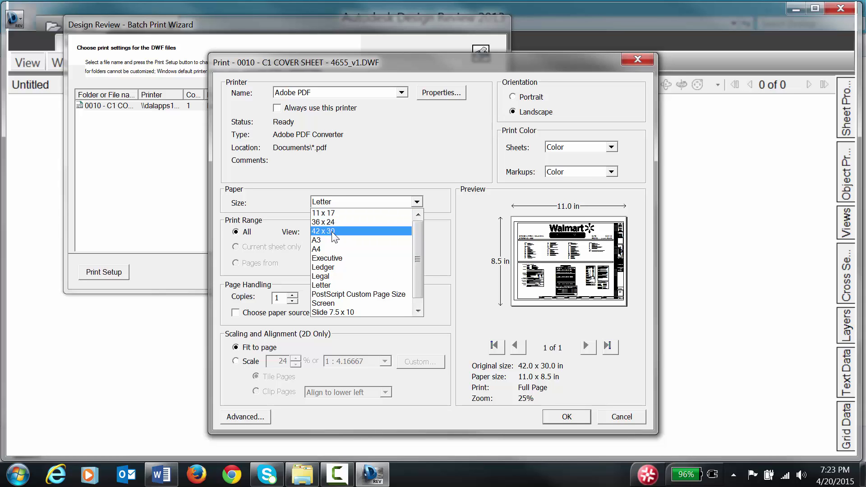
{"action": "left_click", "coordinate": [333, 232]}
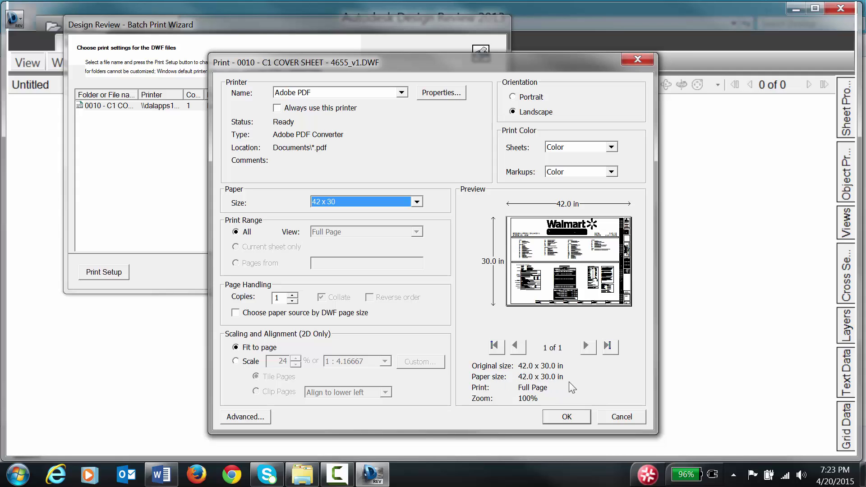
{"action": "left_click", "coordinate": [563, 418]}
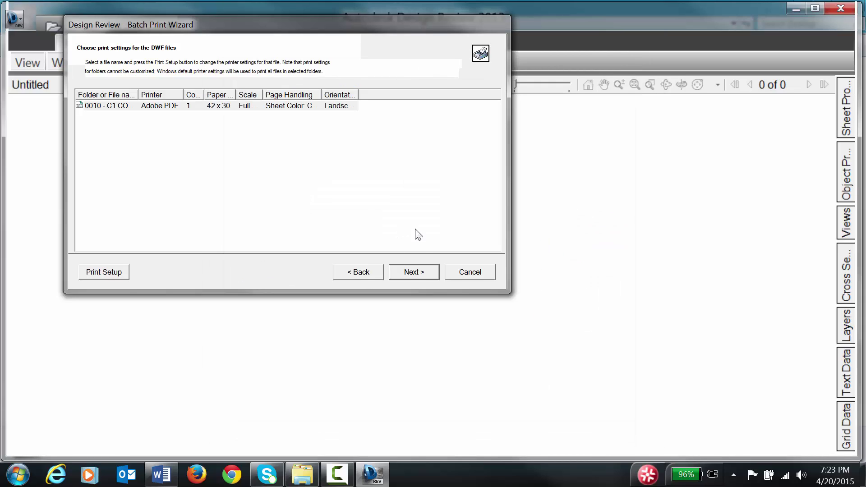
Step: Print the cover sheet job without saving the batch configuration, then open Windows Explorer
{"action": "left_click", "coordinate": [421, 274]}
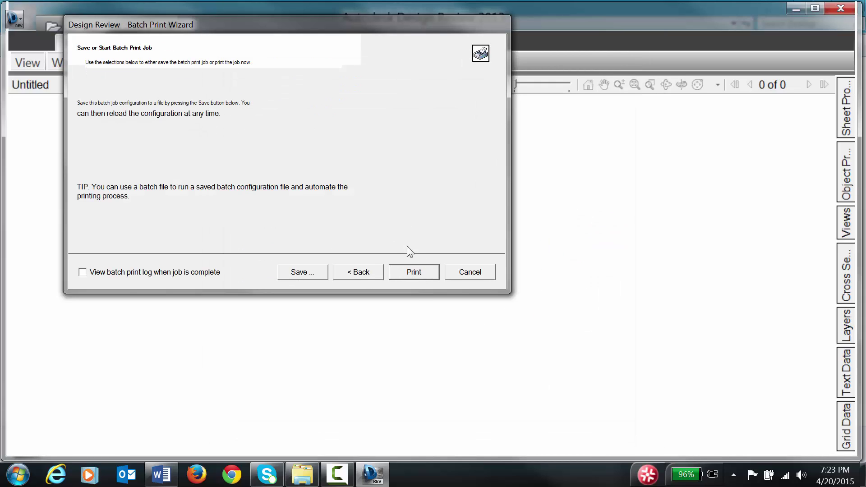
{"action": "left_click", "coordinate": [415, 274]}
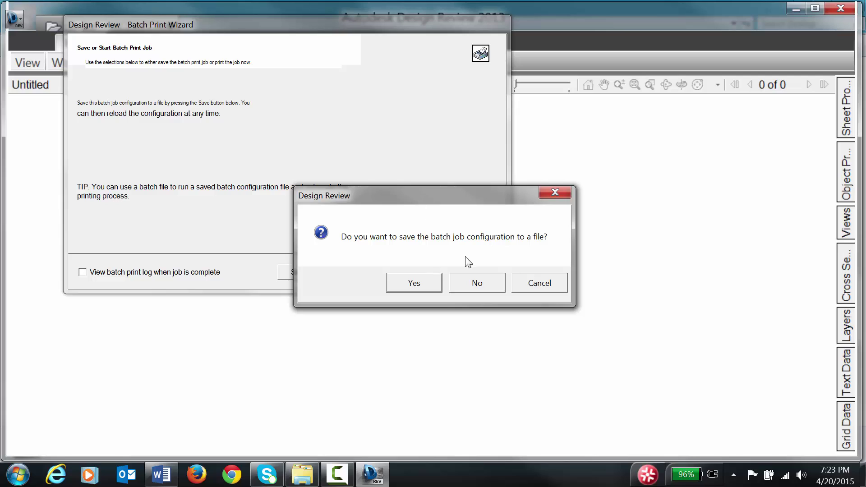
{"action": "left_click", "coordinate": [475, 283]}
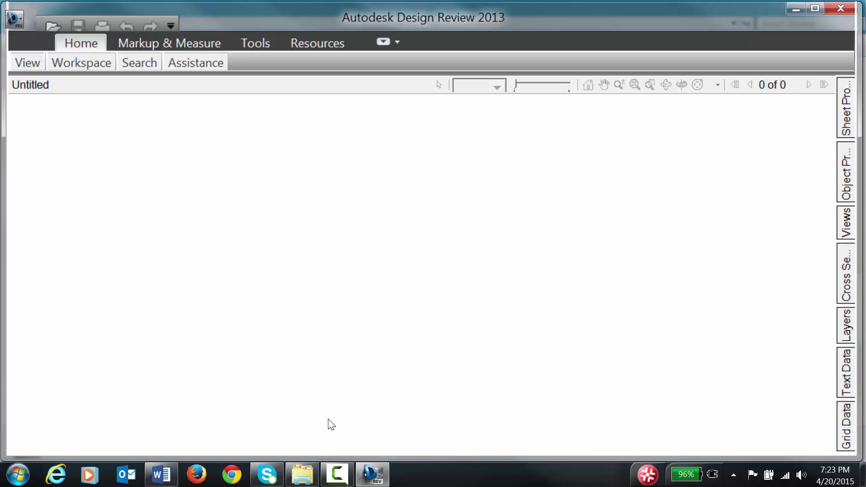
{"action": "left_click", "coordinate": [305, 477]}
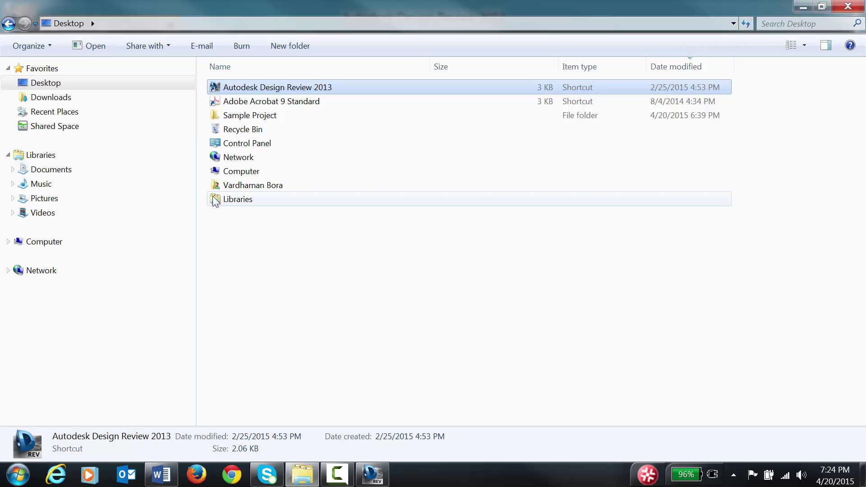
Step: Open 0010 - C1 COVER SHEET - 4655_v1 from Sample Project\Drawings\PDF in Acrobat, check it, and close it
{"action": "double_click", "coordinate": [236, 117]}
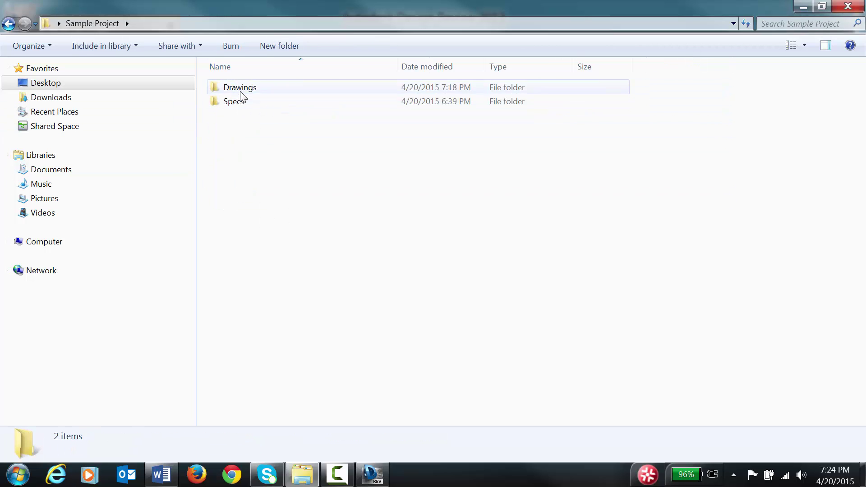
{"action": "double_click", "coordinate": [241, 93]}
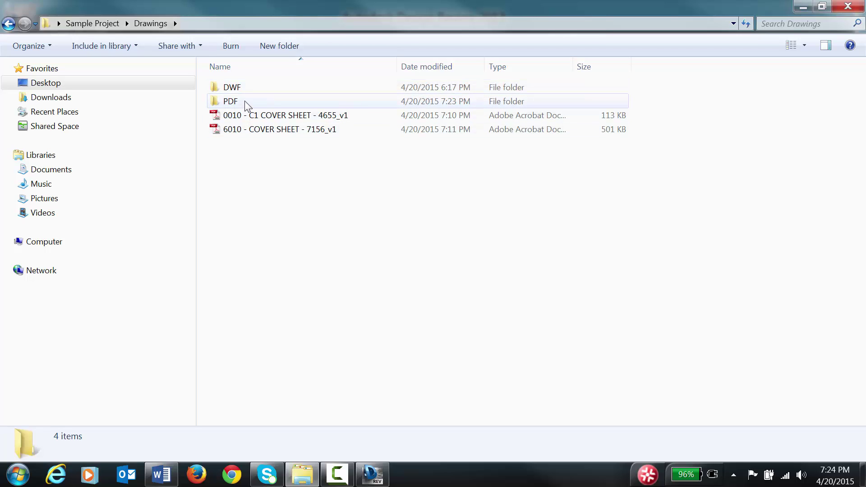
{"action": "double_click", "coordinate": [245, 101]}
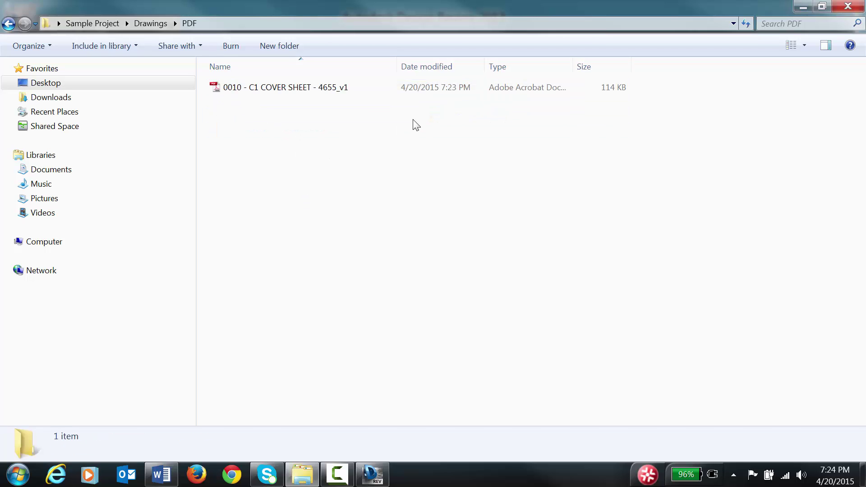
{"action": "double_click", "coordinate": [265, 88]}
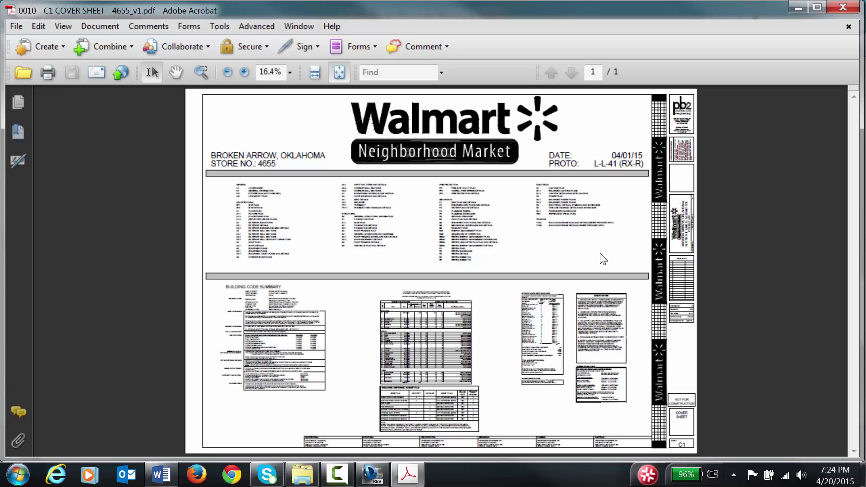
{"action": "left_click", "coordinate": [842, 7]}
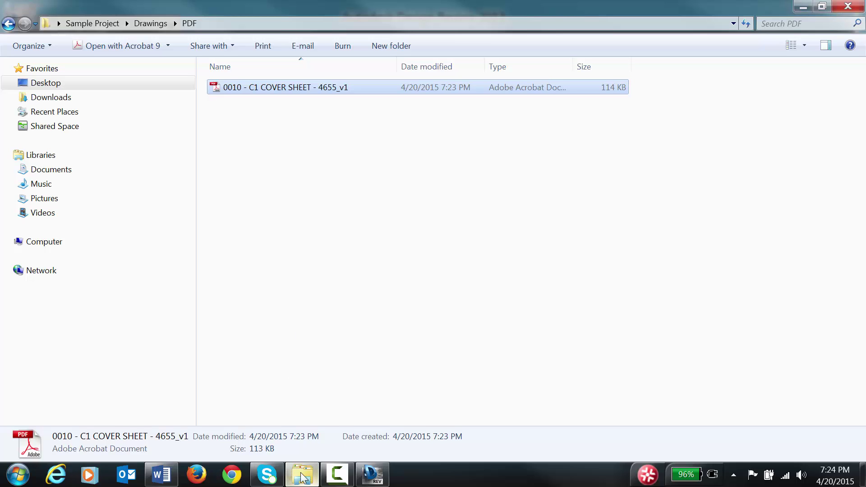
{"action": "mouse_move", "coordinate": [303, 480]}
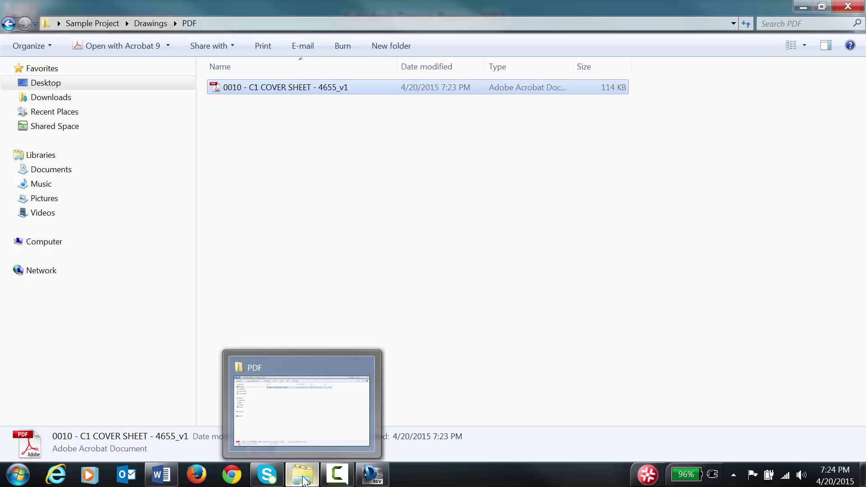
Step: Return to Design Review and launch the Batch Print Wizard again
{"action": "left_click", "coordinate": [372, 474]}
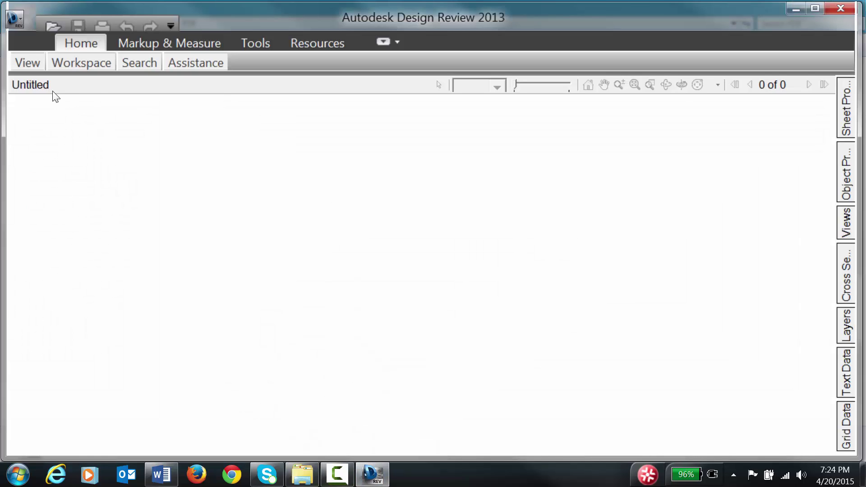
{"action": "left_click", "coordinate": [18, 22]}
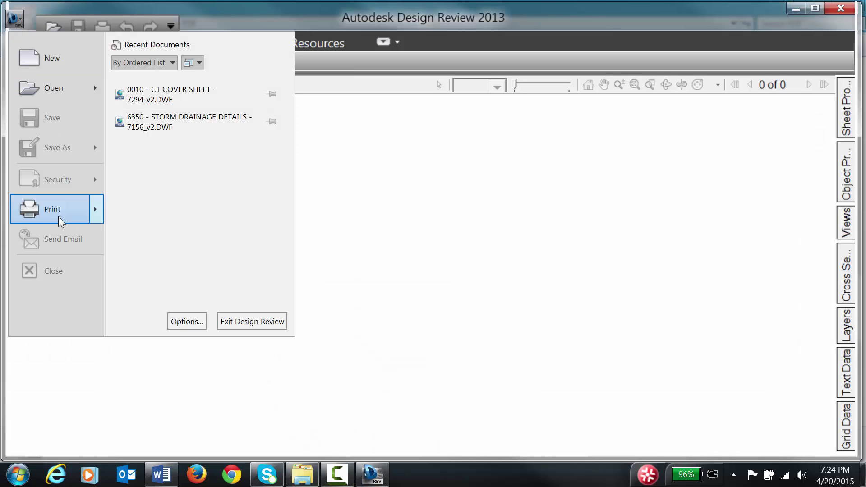
{"action": "mouse_move", "coordinate": [61, 217]}
{"action": "left_click", "coordinate": [131, 160]}
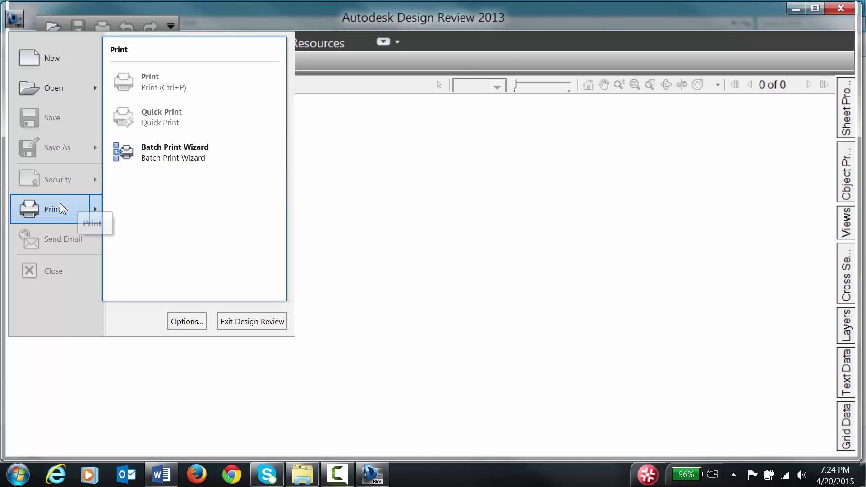
{"action": "left_click", "coordinate": [399, 274]}
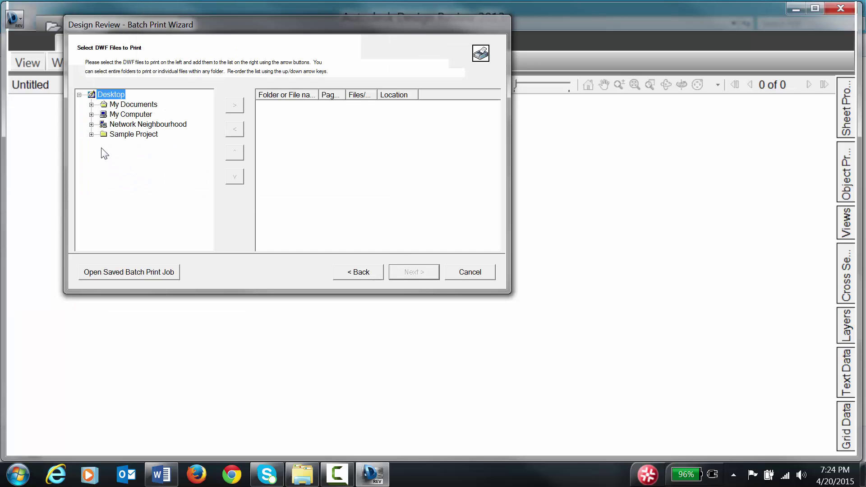
Step: Queue only 6010 COVER SHEET from the DWF folder, removing the briefly added 0040 LS1 LIFE SAFETY
{"action": "left_click", "coordinate": [92, 135]}
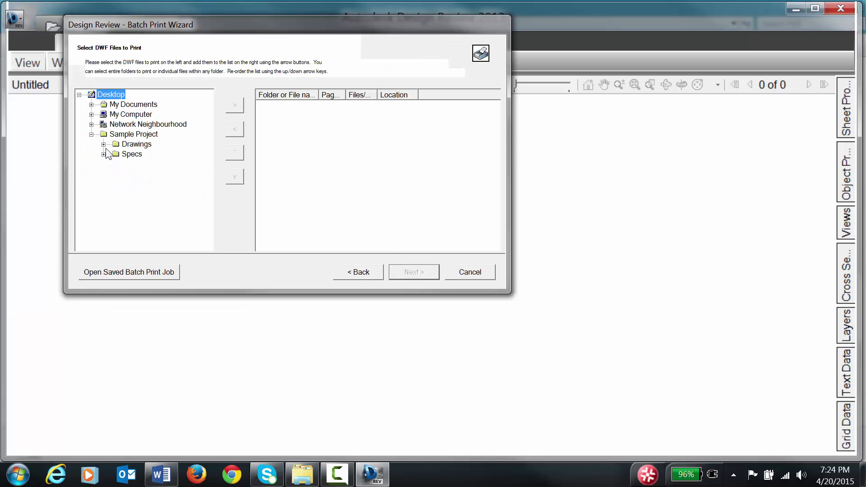
{"action": "left_click", "coordinate": [103, 145]}
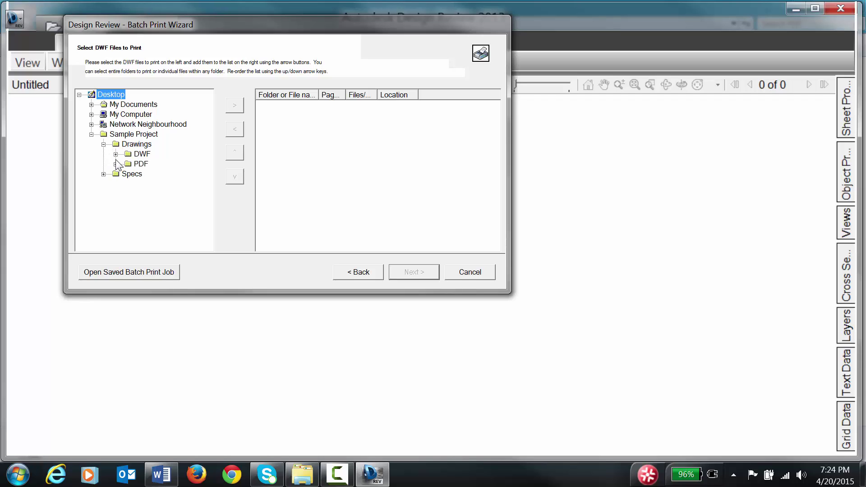
{"action": "left_click", "coordinate": [116, 154]}
{"action": "left_click_drag", "start_coordinate": [107, 245], "coordinate": [120, 246]}
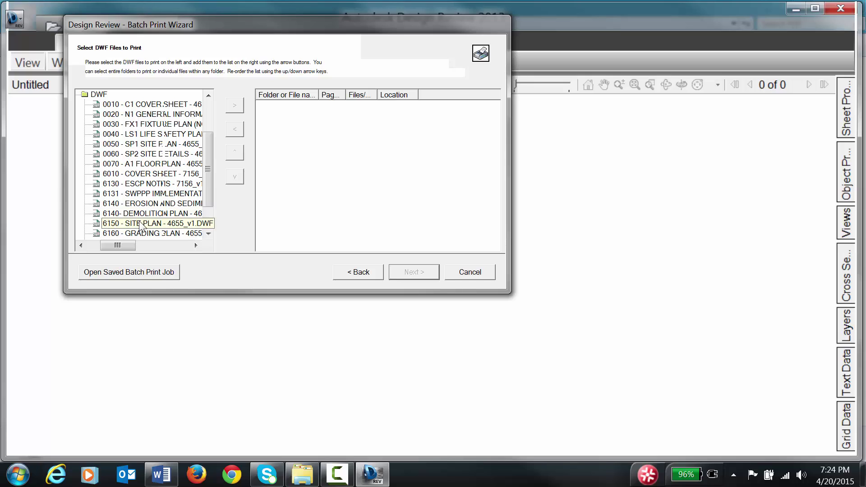
{"action": "left_click", "coordinate": [135, 175]}
{"action": "left_click", "coordinate": [235, 106]}
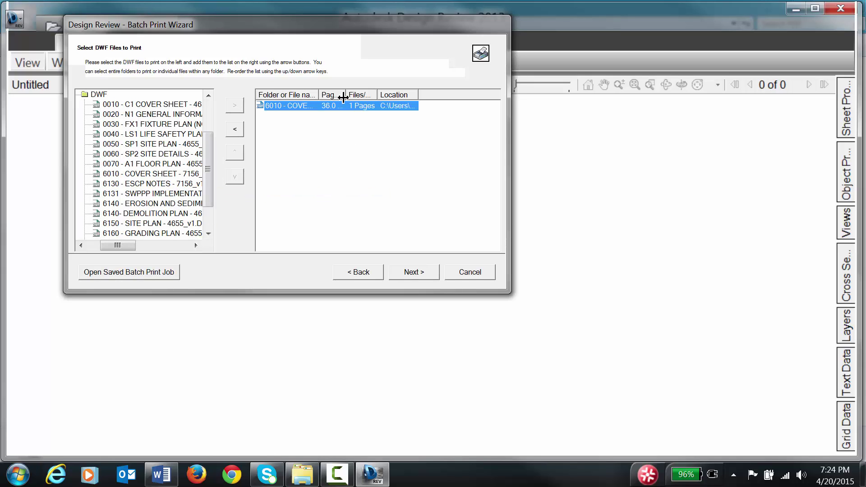
{"action": "left_click_drag", "start_coordinate": [346, 94], "coordinate": [372, 95]}
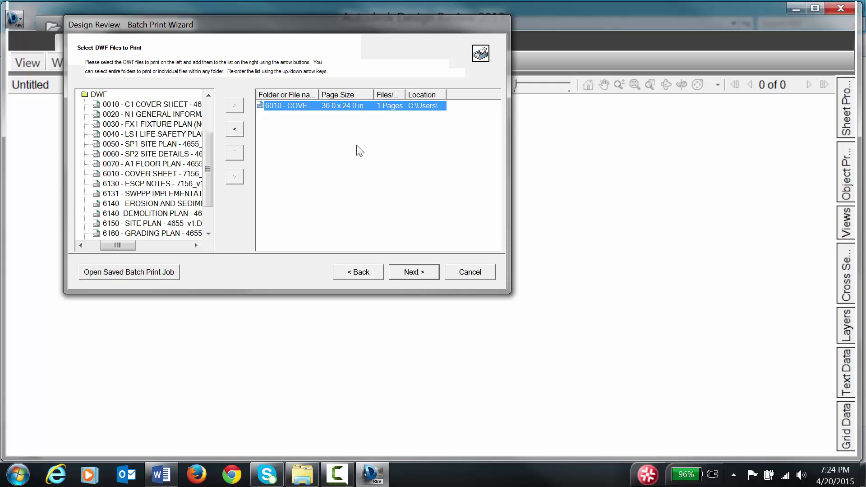
{"action": "left_click", "coordinate": [144, 134]}
{"action": "left_click", "coordinate": [236, 106]}
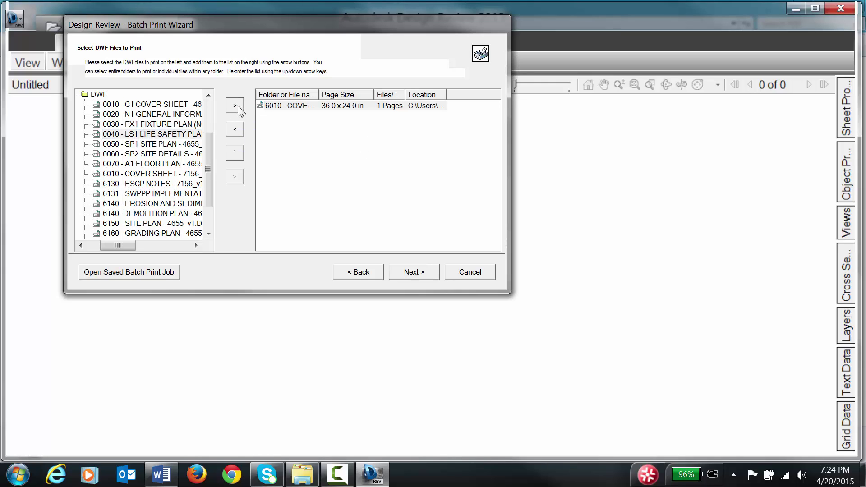
{"action": "left_click", "coordinate": [235, 129]}
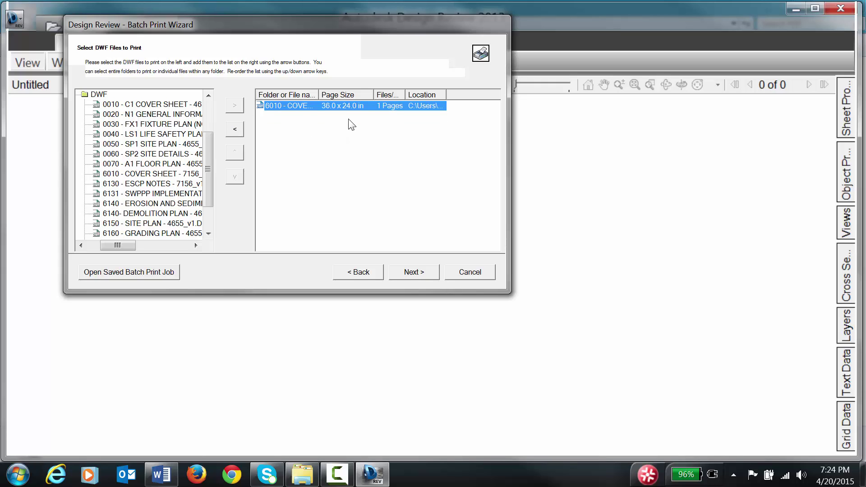
{"action": "left_click", "coordinate": [397, 272]}
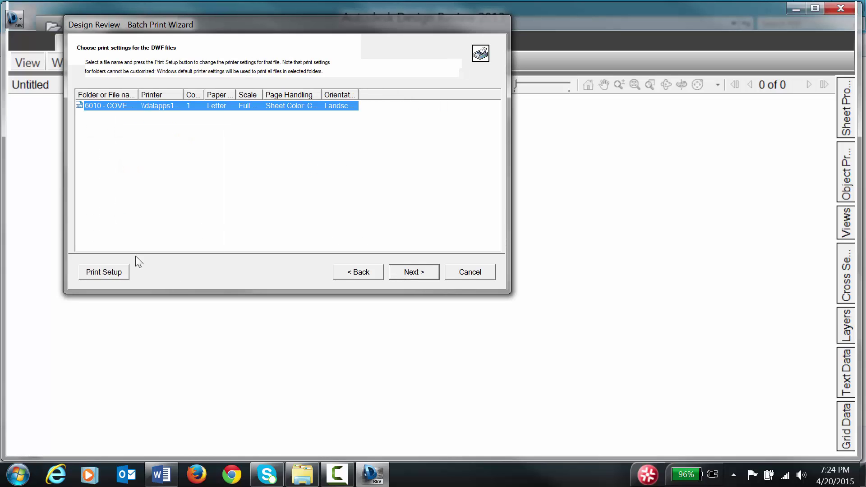
Step: Set the 6010 cover sheet to print via Adobe PDF on 36 x 24 paper
{"action": "left_click", "coordinate": [116, 273]}
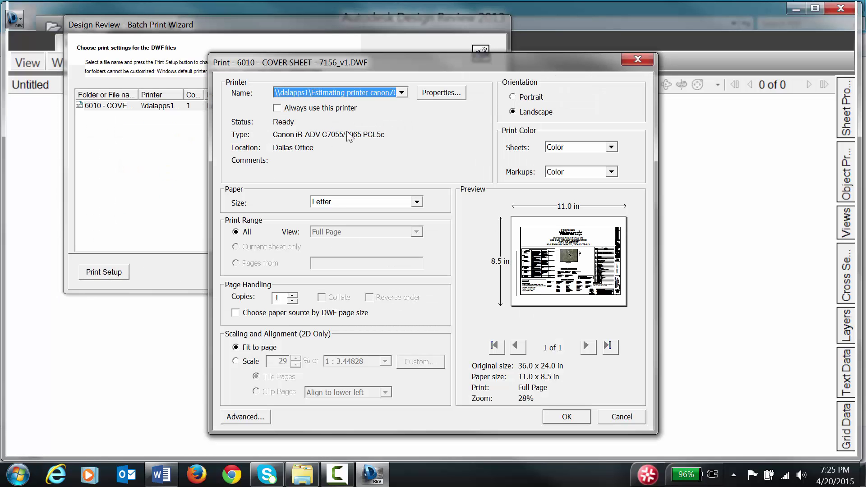
{"action": "left_click", "coordinate": [400, 94]}
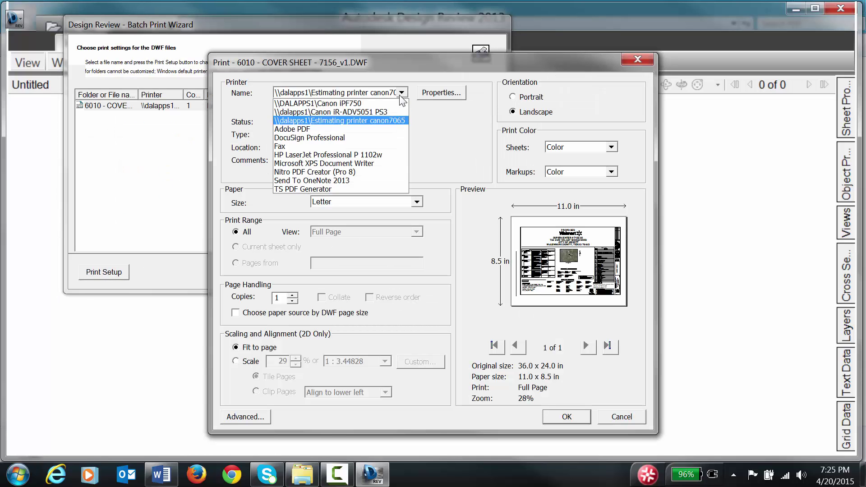
{"action": "left_click", "coordinate": [306, 132]}
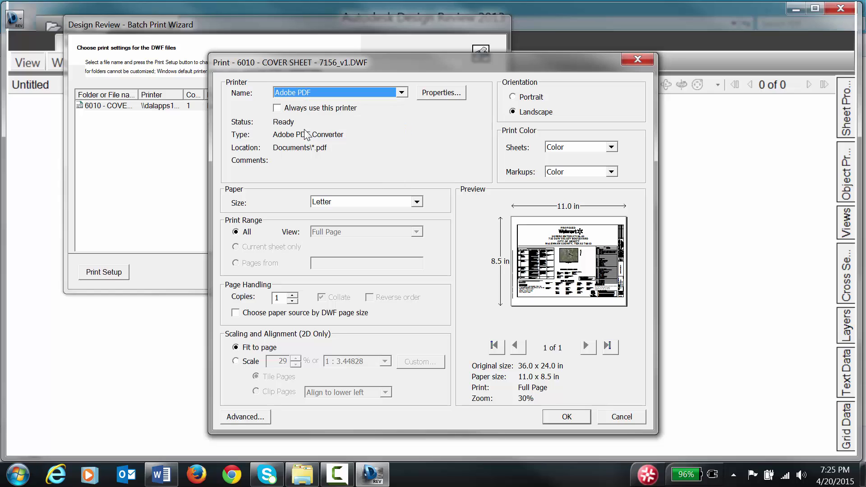
{"action": "left_click", "coordinate": [415, 203]}
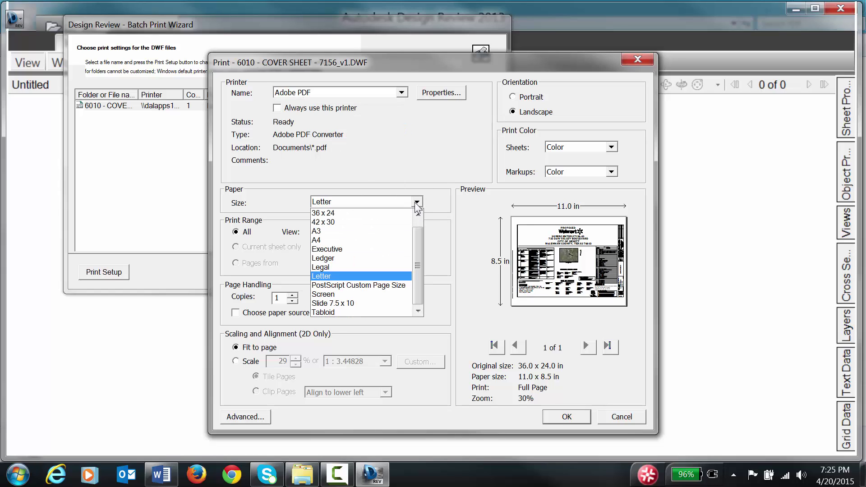
{"action": "left_click", "coordinate": [344, 212]}
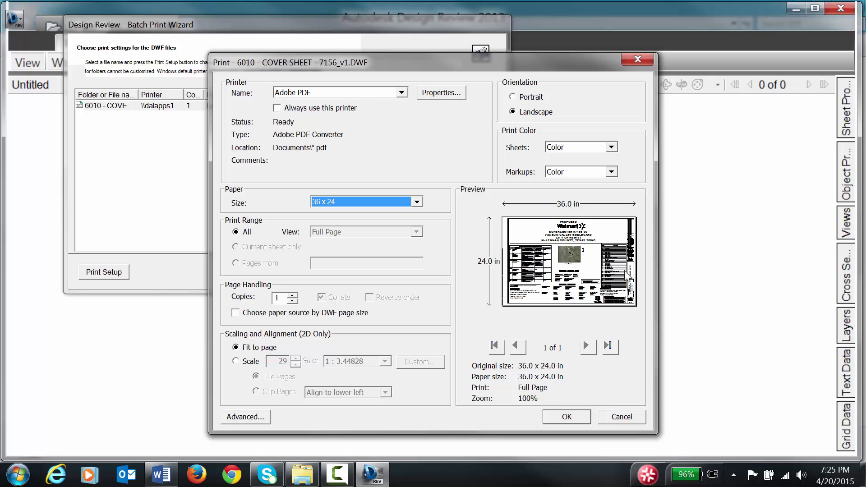
{"action": "left_click", "coordinate": [563, 416]}
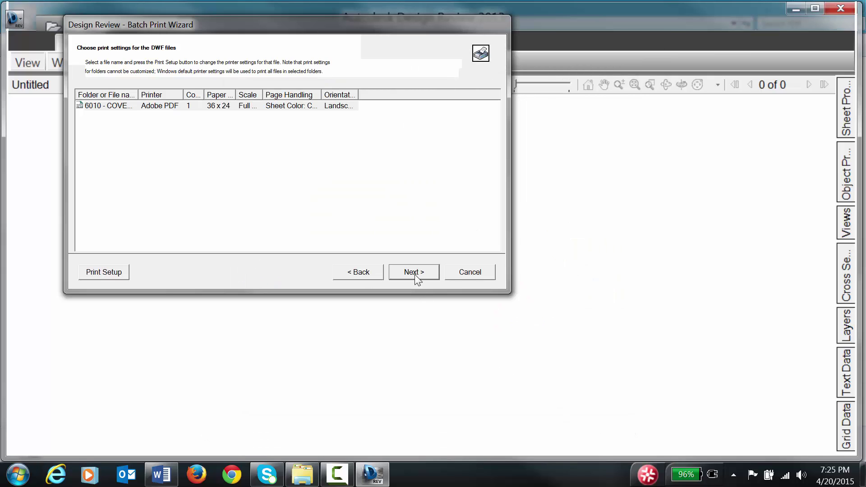
Step: Run the batch print without saving its configuration and bring the PDF folder window forward
{"action": "left_click", "coordinate": [414, 272]}
{"action": "left_click", "coordinate": [410, 273]}
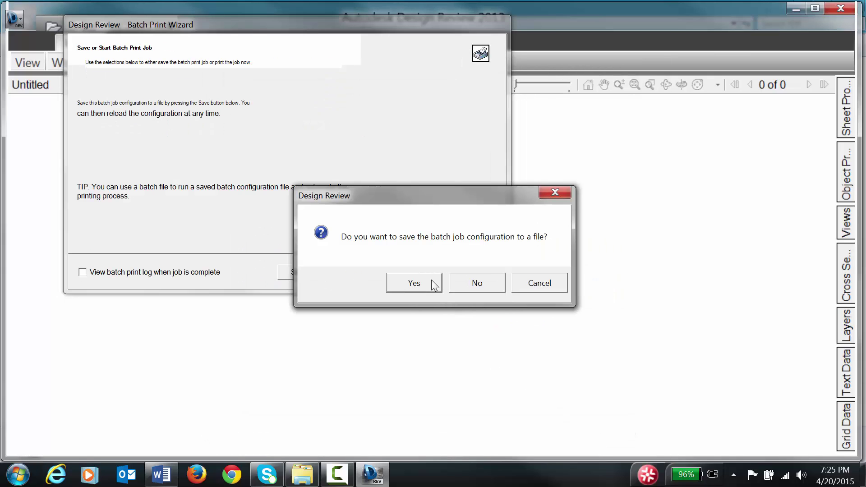
{"action": "left_click", "coordinate": [477, 284]}
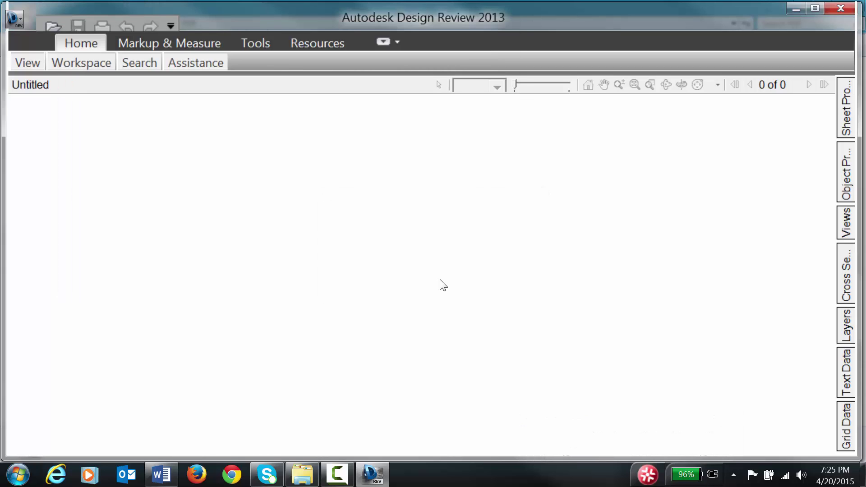
{"action": "left_click", "coordinate": [308, 472]}
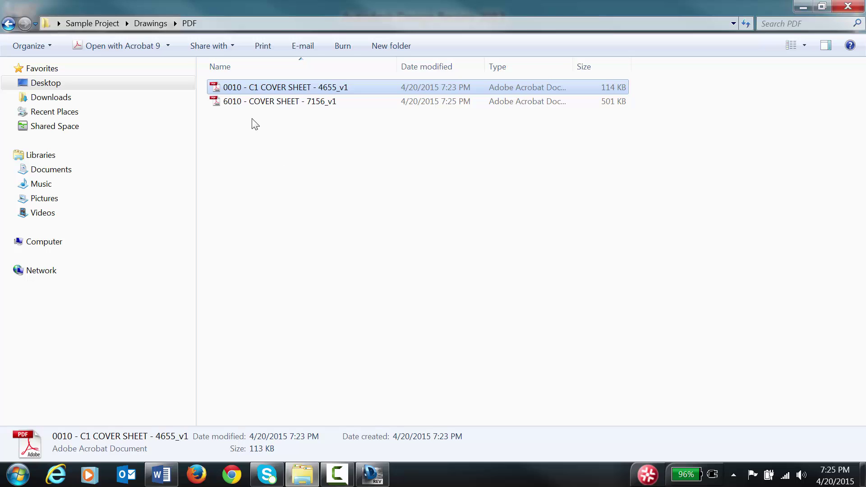
{"action": "double_click", "coordinate": [258, 103]}
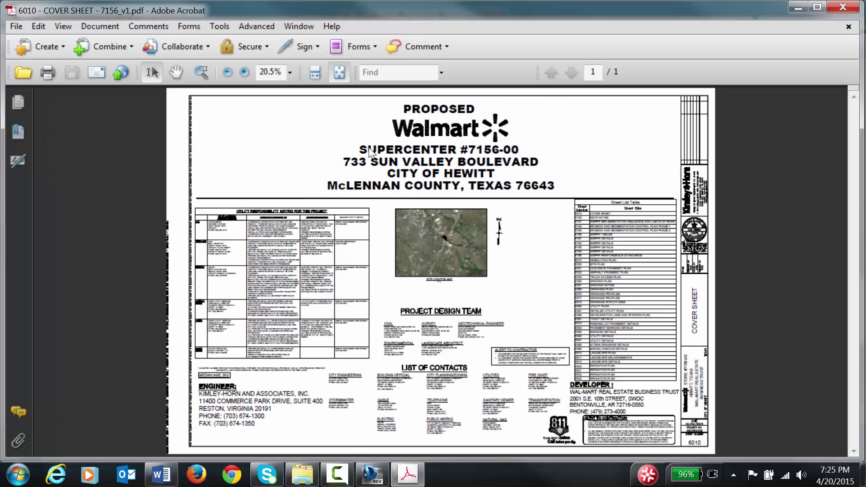
{"action": "left_click", "coordinate": [843, 8]}
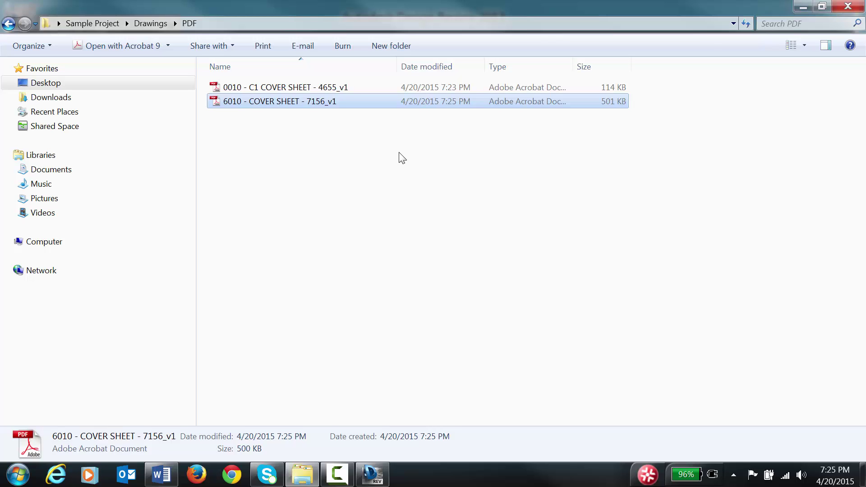
Step: Switch back to Design Review and start a new Batch Print Wizard
{"action": "left_click", "coordinate": [386, 471]}
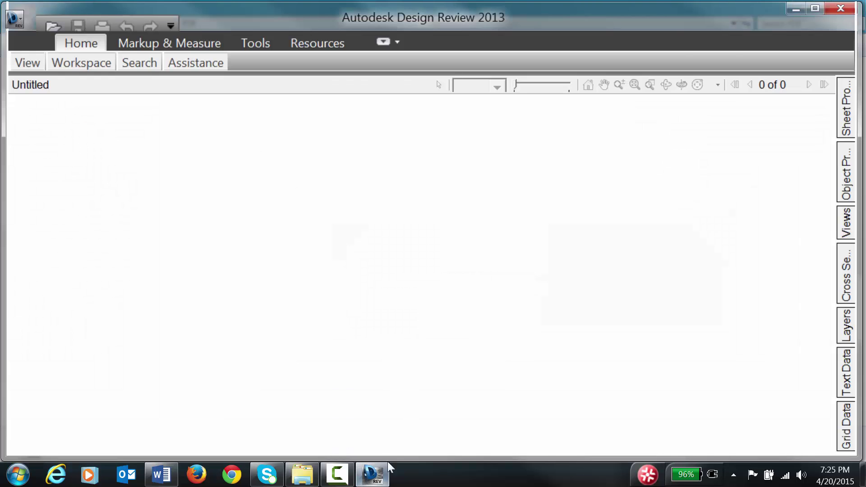
{"action": "left_click", "coordinate": [14, 18]}
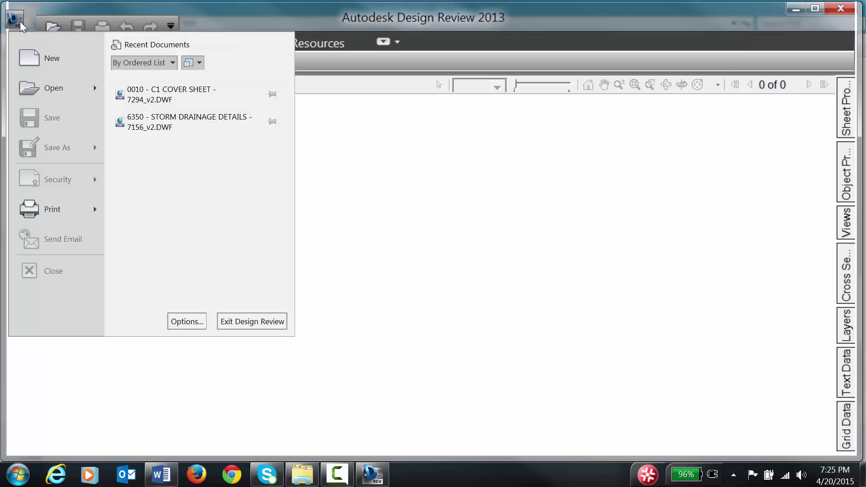
{"action": "left_click", "coordinate": [69, 211]}
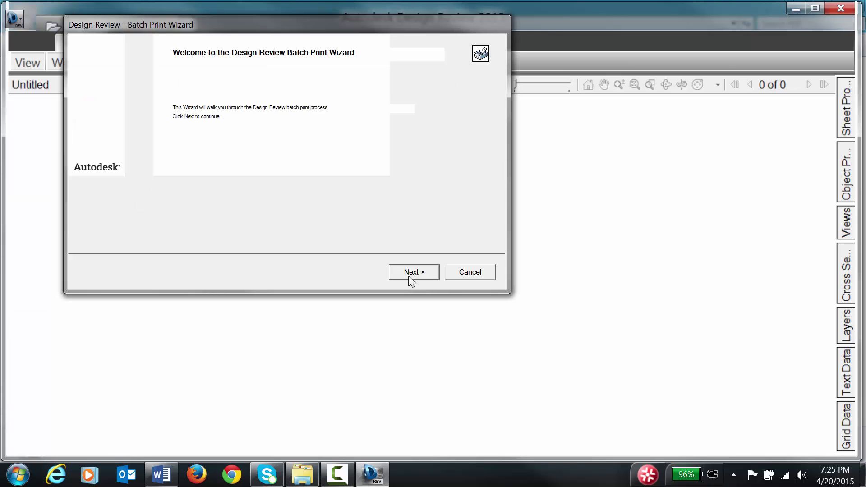
{"action": "left_click", "coordinate": [410, 273]}
Step: Select all sixteen DWF sheets, 0010 through 6180, in Drawings\DWF and add them to the print list
{"action": "left_click", "coordinate": [91, 134]}
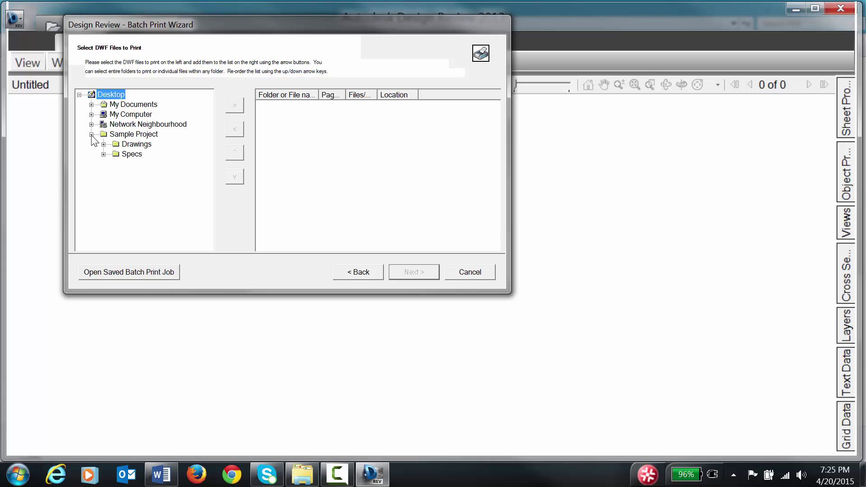
{"action": "left_click", "coordinate": [104, 144]}
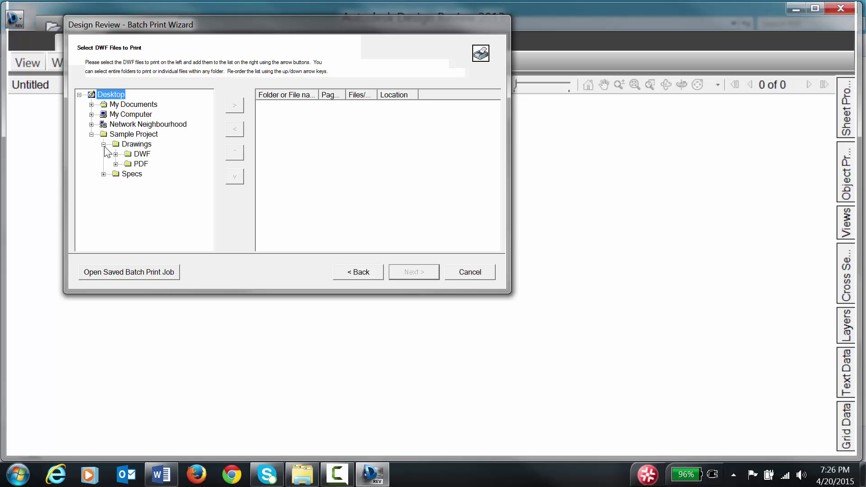
{"action": "left_click", "coordinate": [115, 153]}
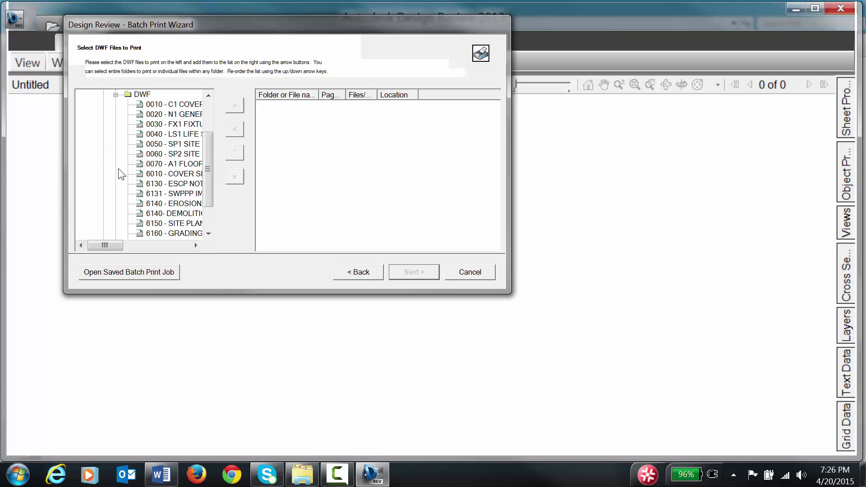
{"action": "left_click", "coordinate": [161, 104]}
{"action": "key", "text": "shift+Down"}
{"action": "key", "text": "shift+Down"}
{"action": "key", "text": "shift+Down"}
{"action": "key", "text": "shift+Down"}
{"action": "key", "text": "shift+Down"}
{"action": "key", "text": "shift+Down"}
{"action": "key", "text": "shift+Down"}
{"action": "key", "text": "shift+Down"}
{"action": "key", "text": "shift+Down"}
{"action": "key", "text": "shift+Down"}
{"action": "key", "text": "shift+Down"}
{"action": "key", "text": "shift+Down"}
{"action": "key", "text": "shift+Down"}
{"action": "key", "text": "shift+Down"}
{"action": "key", "text": "shift+Down"}
{"action": "key", "text": "shift+Down"}
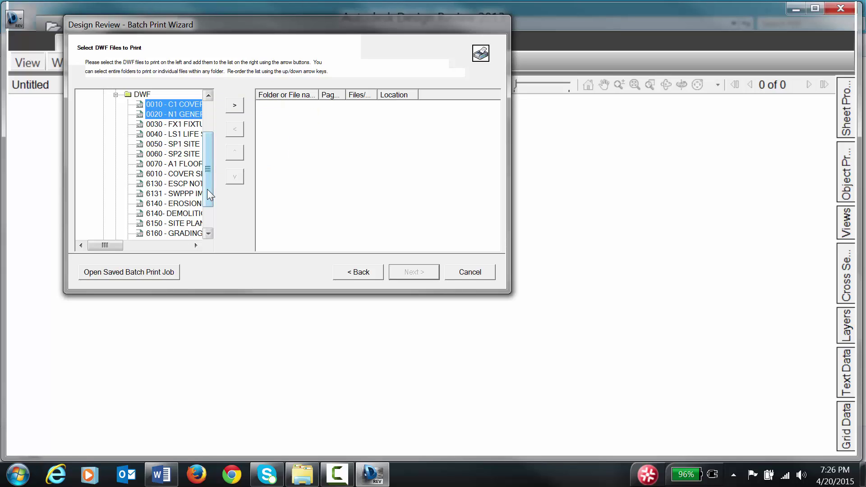
{"action": "key", "text": "shift+Up"}
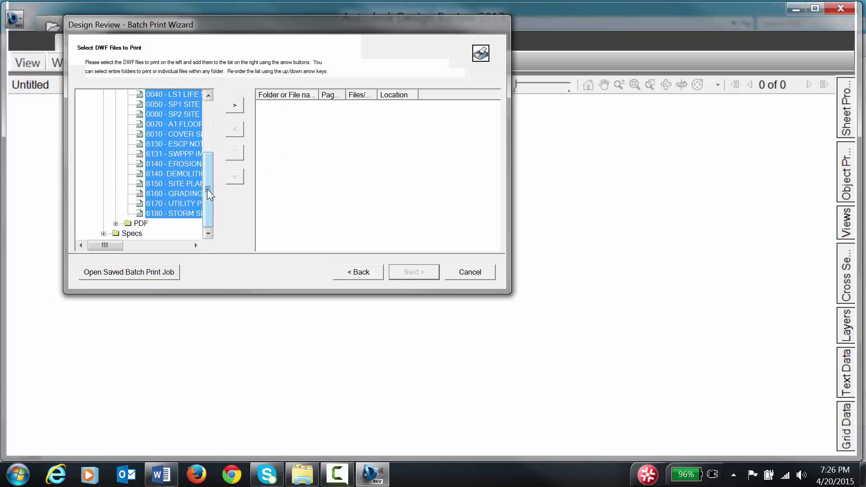
{"action": "left_click", "coordinate": [240, 109]}
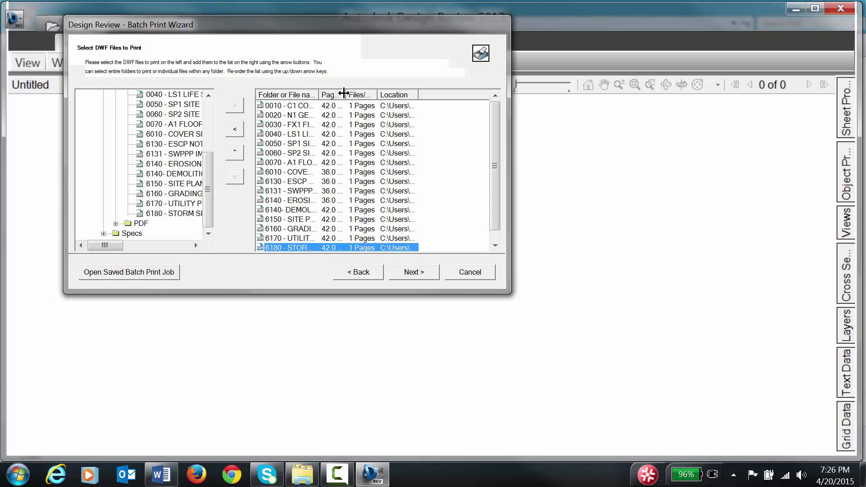
Step: Remove the four 36 x 24 sheets (6010, 6130, 6131, 6140 erosion) from the batch list
{"action": "left_click_drag", "start_coordinate": [343, 93], "coordinate": [405, 94]}
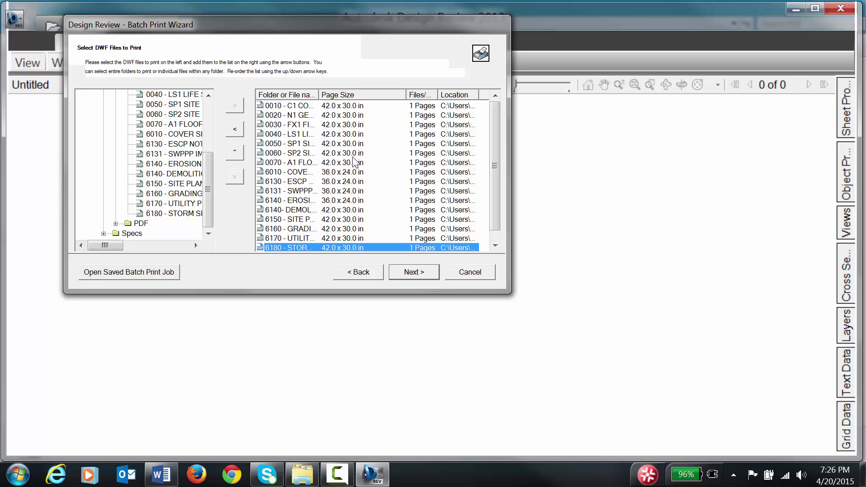
{"action": "left_click", "coordinate": [347, 172]}
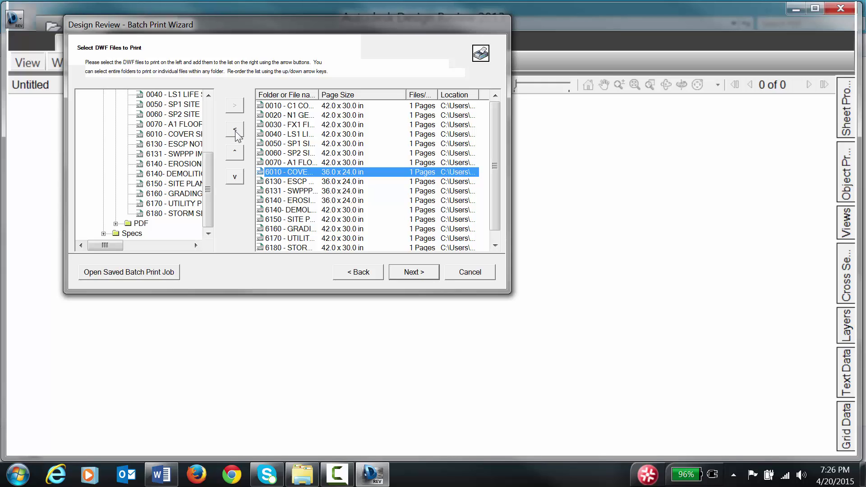
{"action": "left_click", "coordinate": [235, 131]}
{"action": "left_click", "coordinate": [235, 132]}
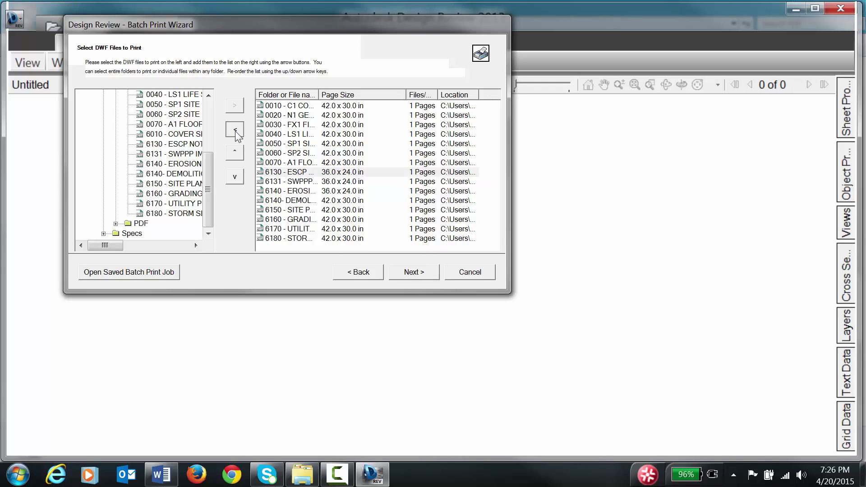
{"action": "left_click", "coordinate": [235, 131]}
{"action": "left_click", "coordinate": [236, 131]}
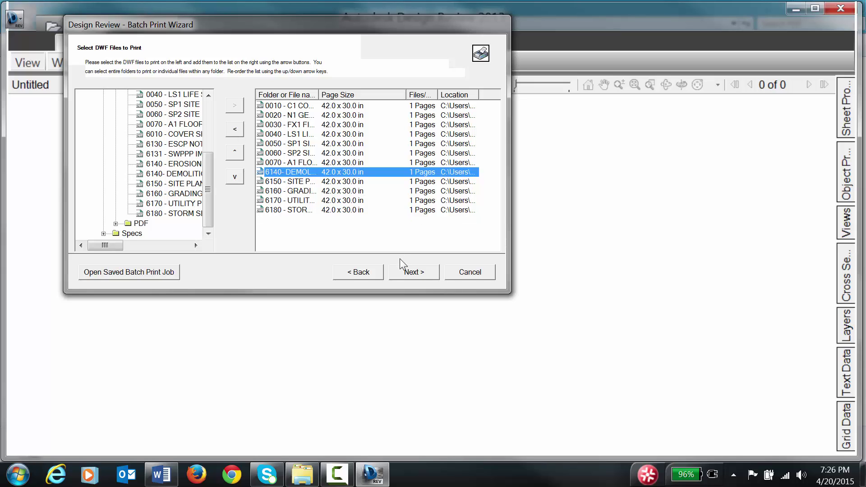
{"action": "left_click", "coordinate": [399, 272]}
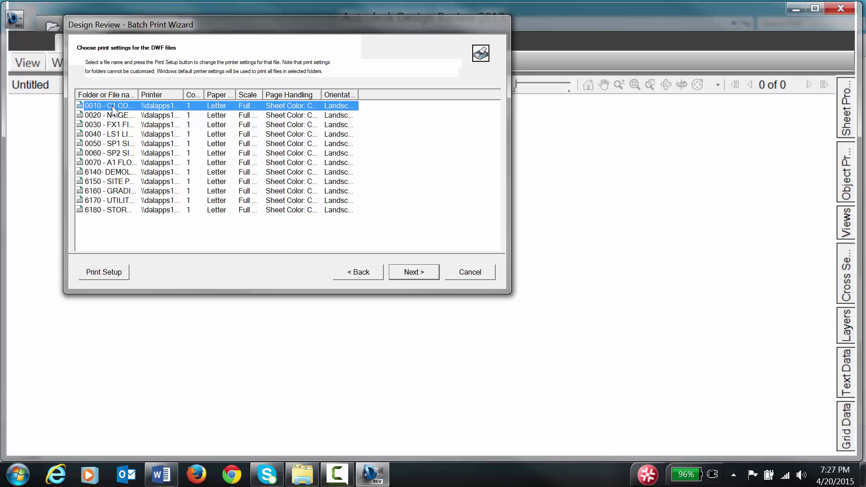
Step: Shift-select all twelve 42 x 30 drawings in the print settings list for a shared print setup
{"action": "key", "text": "shift+Down"}
{"action": "key", "text": "shift+Down"}
{"action": "key", "text": "shift+Down"}
{"action": "key", "text": "shift+Down"}
{"action": "key", "text": "shift+Down"}
{"action": "key", "text": "shift+Down"}
{"action": "key", "text": "shift+Down"}
{"action": "key", "text": "shift+Down"}
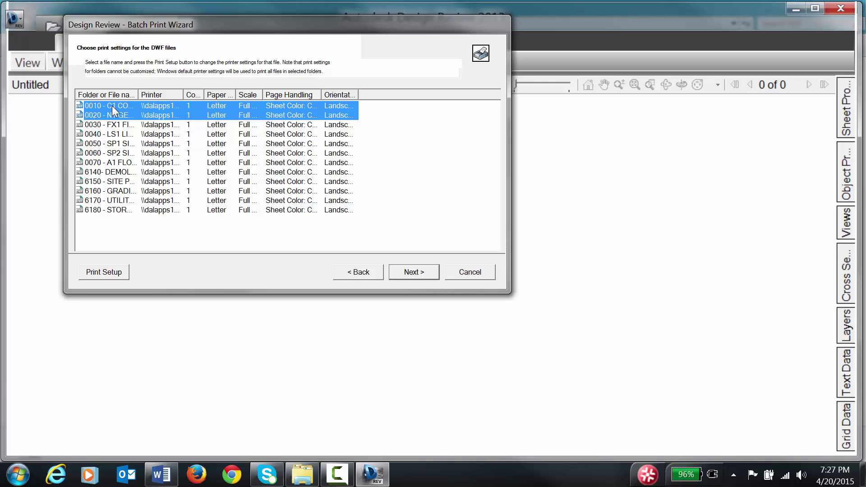
{"action": "key", "text": "shift+Down"}
{"action": "key", "text": "shift+Down"}
{"action": "key", "text": "shift+Down"}
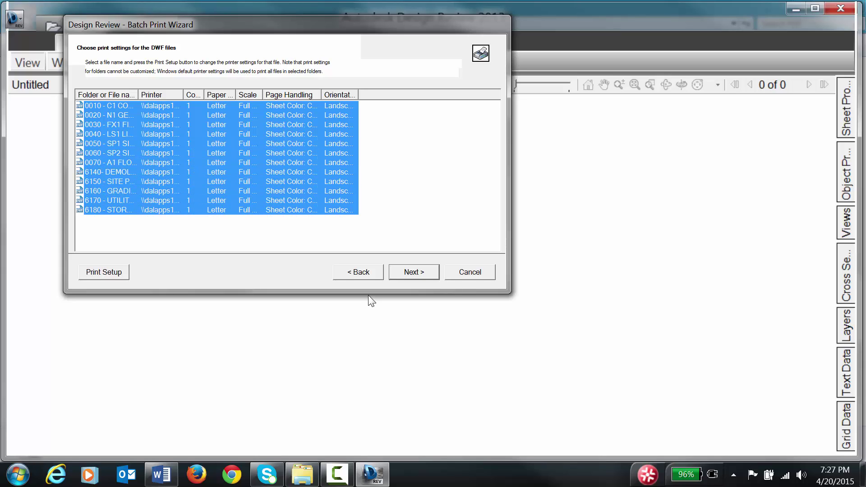
{"action": "left_click", "coordinate": [424, 273]}
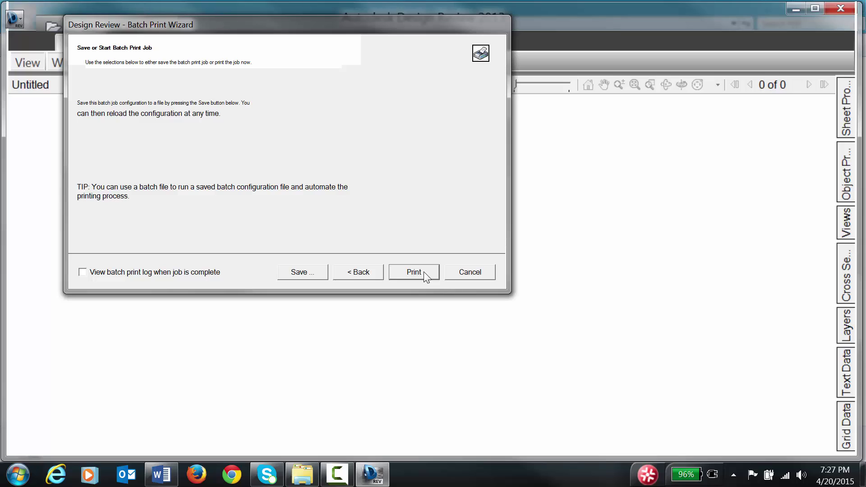
{"action": "left_click", "coordinate": [367, 272]}
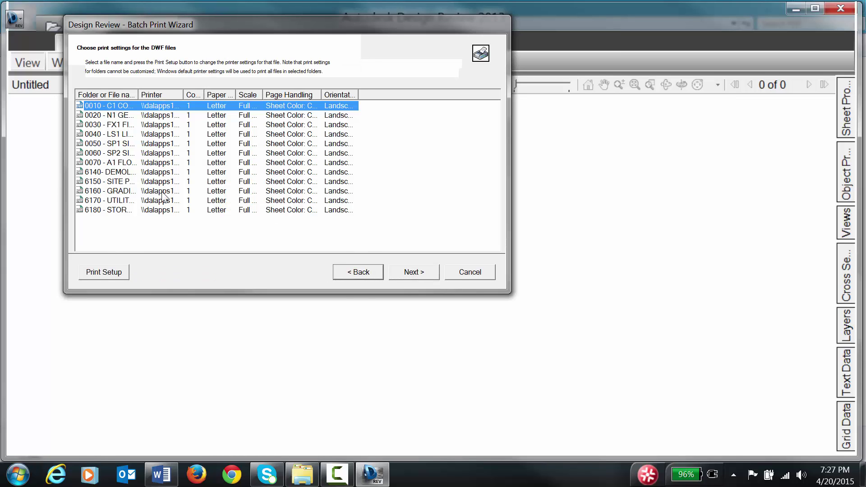
{"action": "key", "text": "shift+Down"}
{"action": "key", "text": "shift+Down"}
{"action": "key", "text": "shift+Down"}
{"action": "key", "text": "shift+Down"}
{"action": "key", "text": "shift+Down"}
{"action": "key", "text": "shift+Down"}
{"action": "key", "text": "shift+Down"}
{"action": "key", "text": "shift+Down"}
{"action": "key", "text": "shift+Down"}
{"action": "key", "text": "shift+Down"}
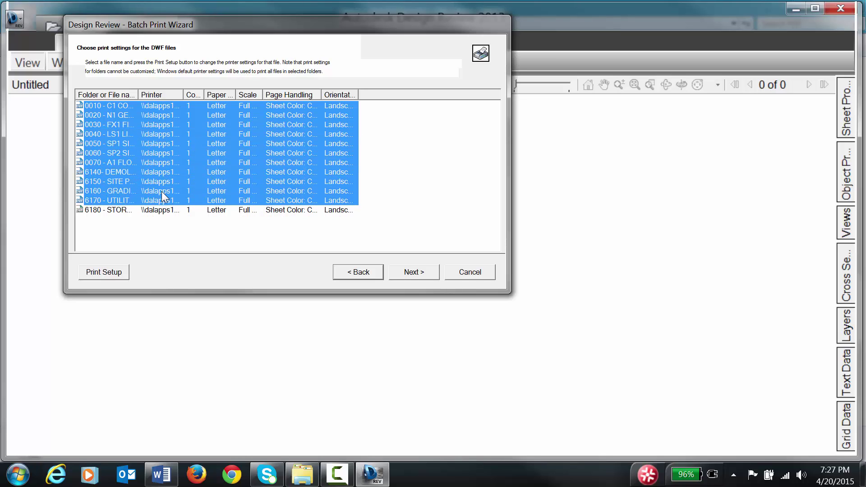
{"action": "key", "text": "shift+Down"}
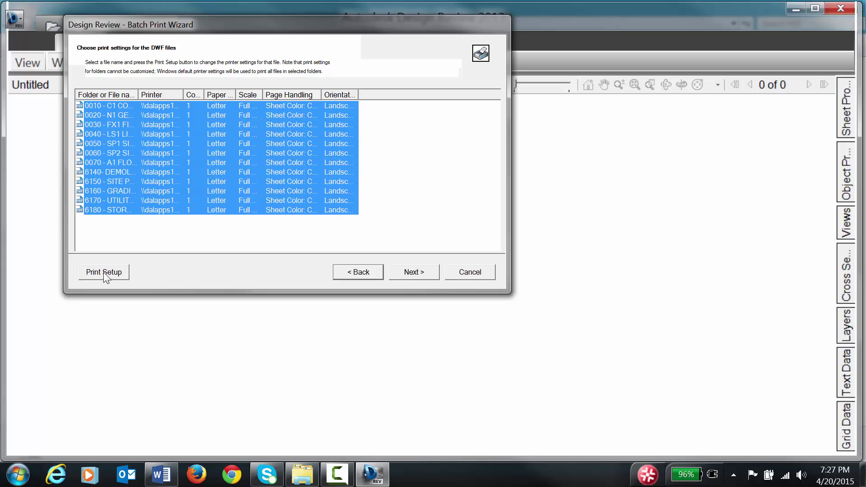
{"action": "left_click", "coordinate": [104, 271]}
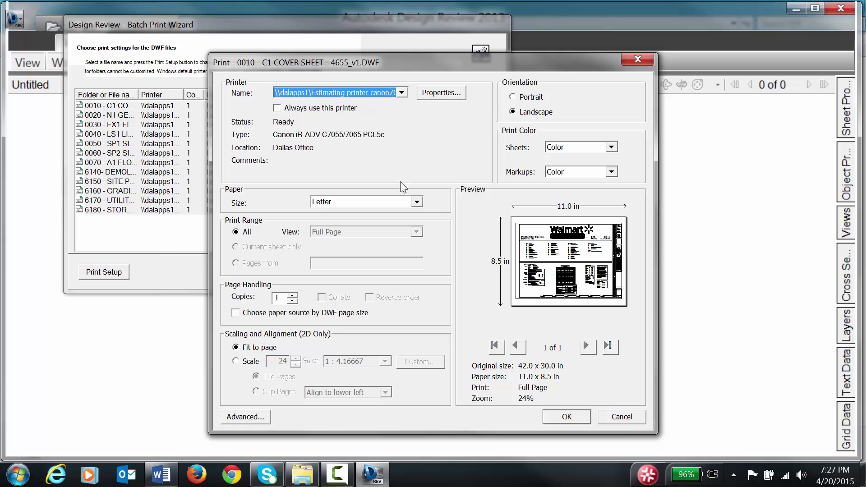
Step: Choose Adobe PDF as the printer with 42 x 30 paper size
{"action": "left_click", "coordinate": [401, 93]}
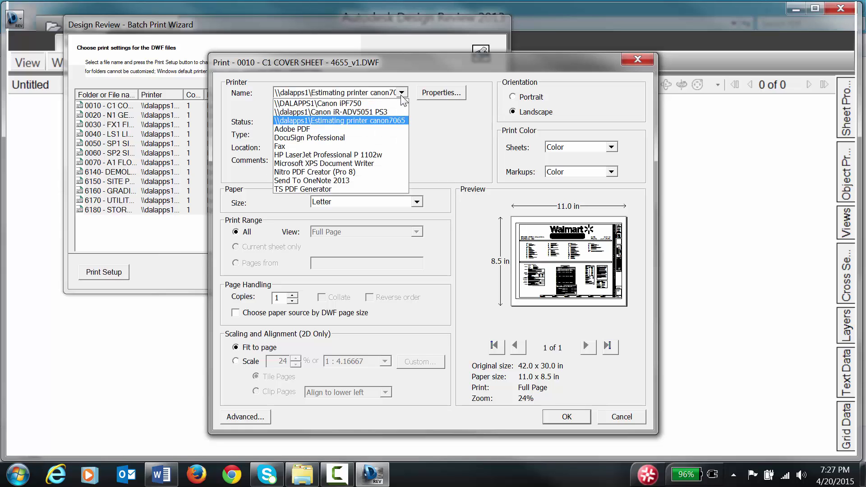
{"action": "left_click", "coordinate": [307, 143]}
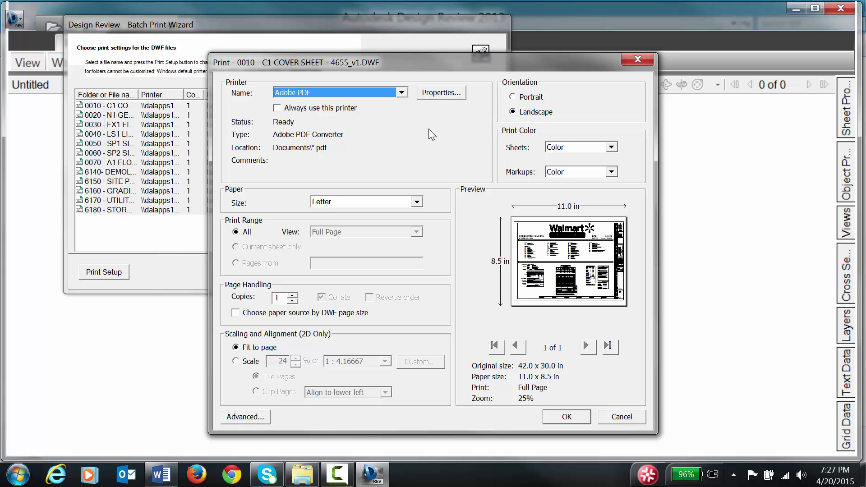
{"action": "left_click", "coordinate": [416, 202]}
{"action": "left_click", "coordinate": [332, 223]}
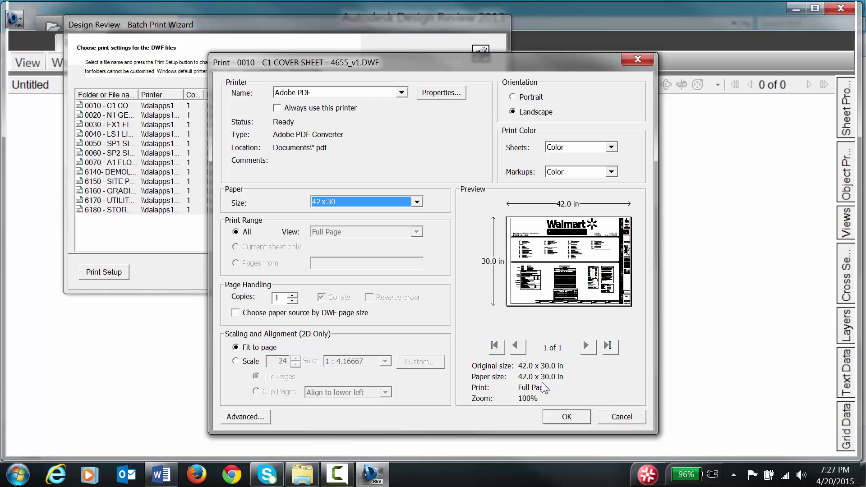
Step: Apply the settings and print the twelve sheets without saving the batch job configuration
{"action": "left_click", "coordinate": [565, 416]}
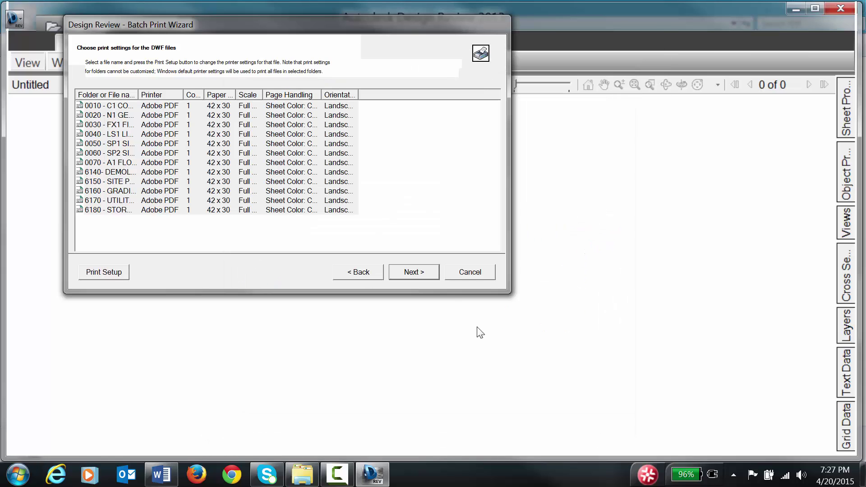
{"action": "left_click", "coordinate": [411, 272]}
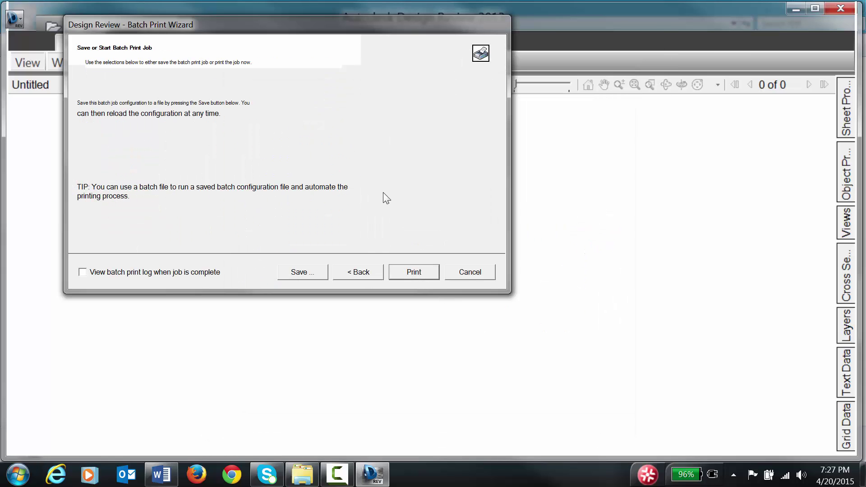
{"action": "left_click", "coordinate": [407, 272]}
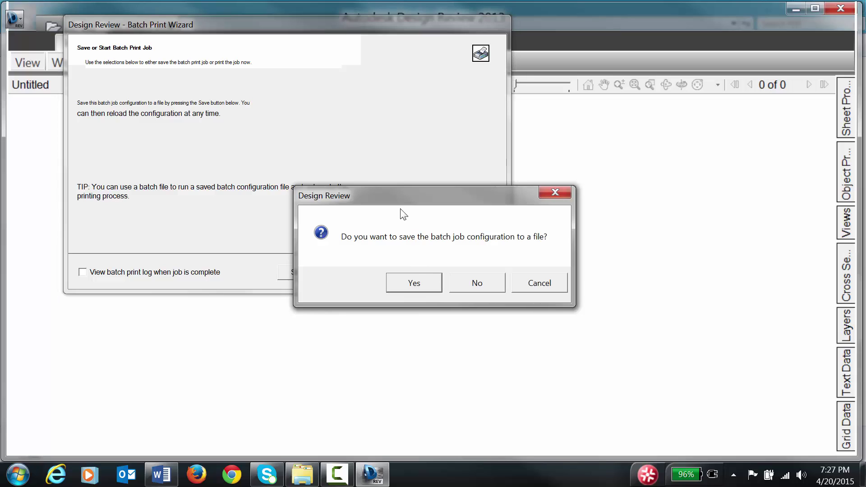
{"action": "left_click", "coordinate": [474, 284]}
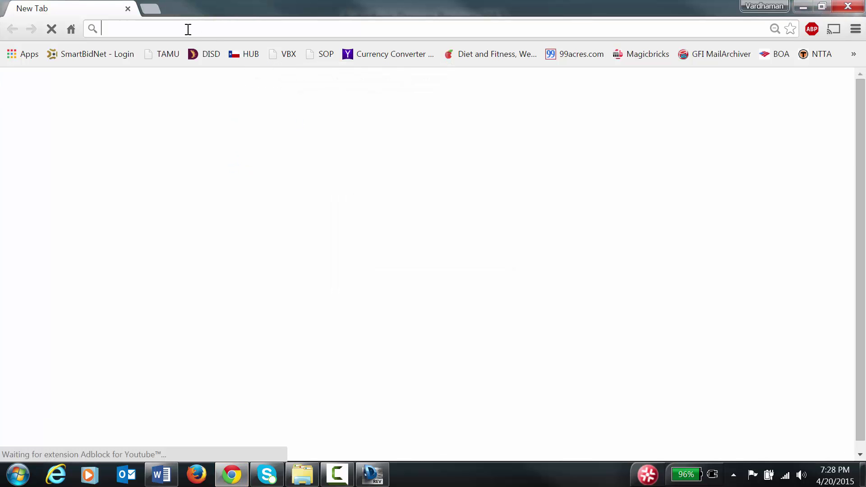
Step: Load google.com, then go to the suggested smartbid.net address in a new tab
{"action": "type", "text": "go"}
{"action": "key", "text": "Return"}
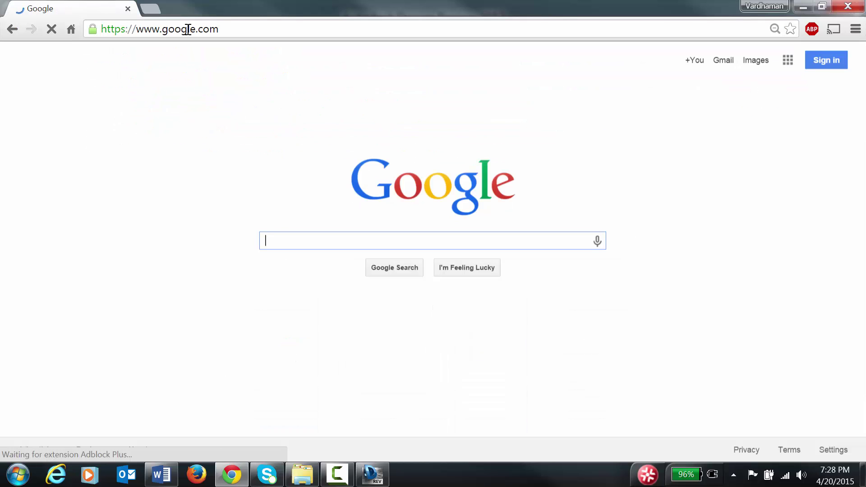
{"action": "left_click", "coordinate": [148, 11]}
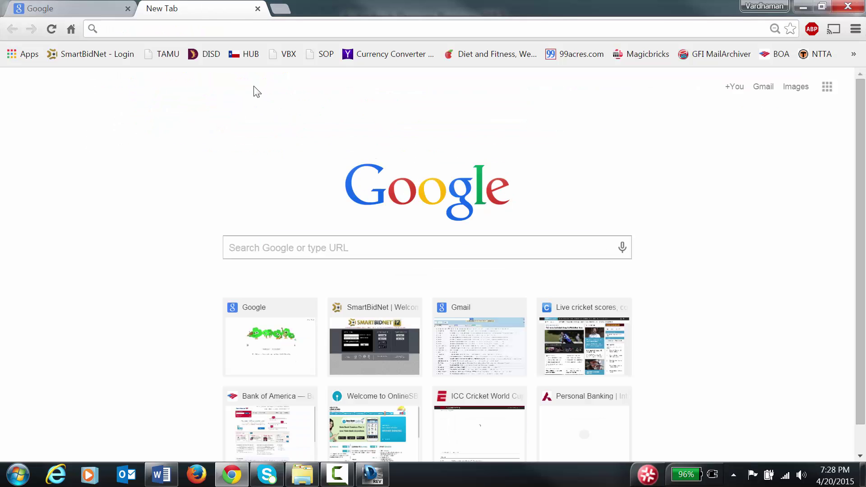
{"action": "type", "text": "smartbid.net"}
{"action": "key", "text": "Return"}
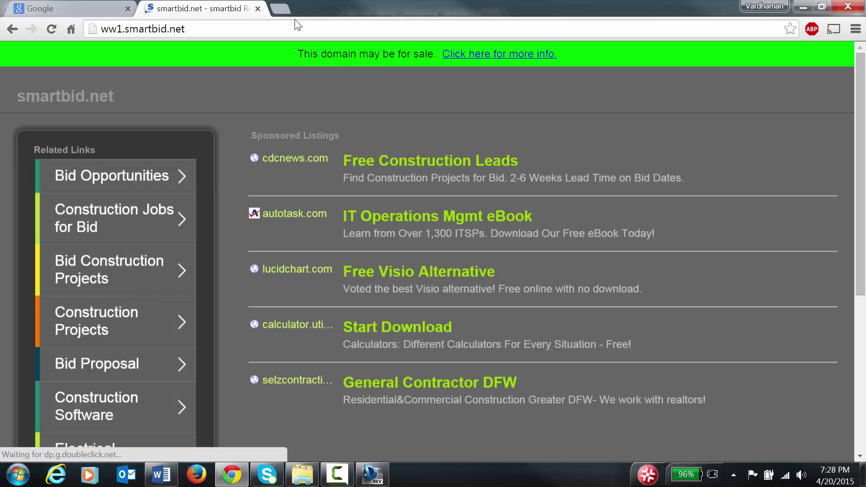
Step: Close the wrong page, open the saved SmartBidNet login bookmark, and return to Design Review
{"action": "left_click", "coordinate": [257, 9]}
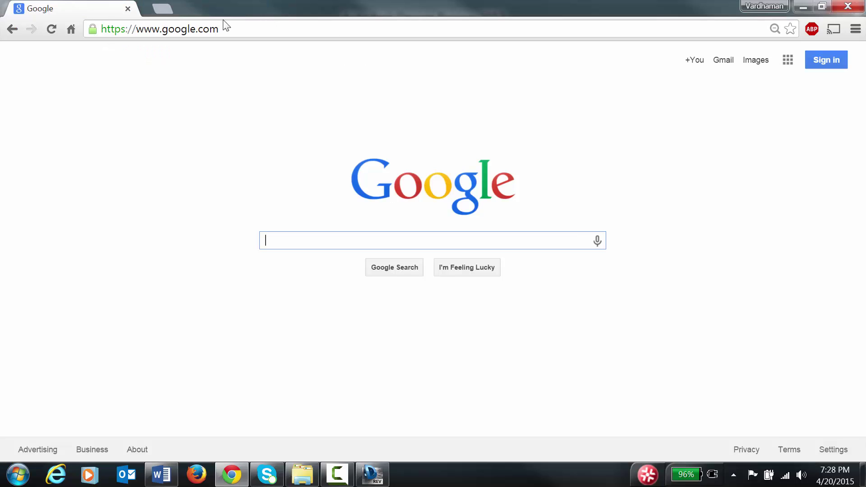
{"action": "left_click", "coordinate": [156, 9]}
{"action": "left_click", "coordinate": [79, 54]}
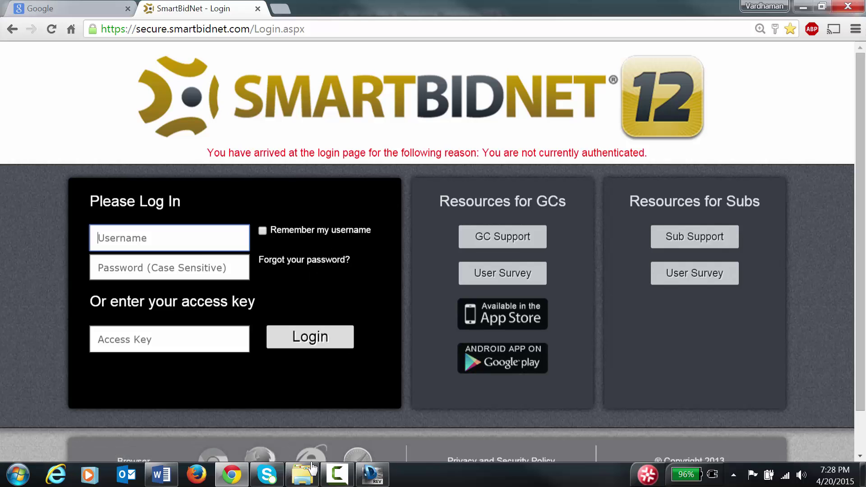
{"action": "left_click", "coordinate": [372, 474]}
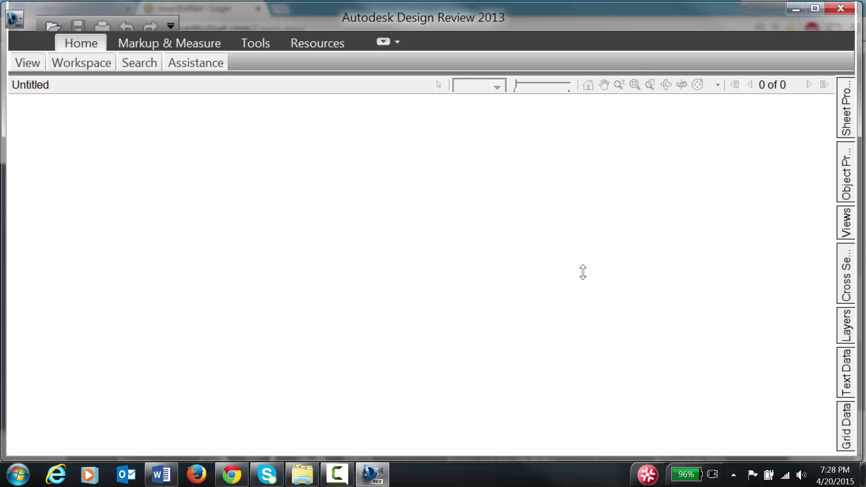
Step: Check the twelve printed sheets in Drawings\PDF, then open Design Review's application menu
{"action": "left_click", "coordinate": [311, 476]}
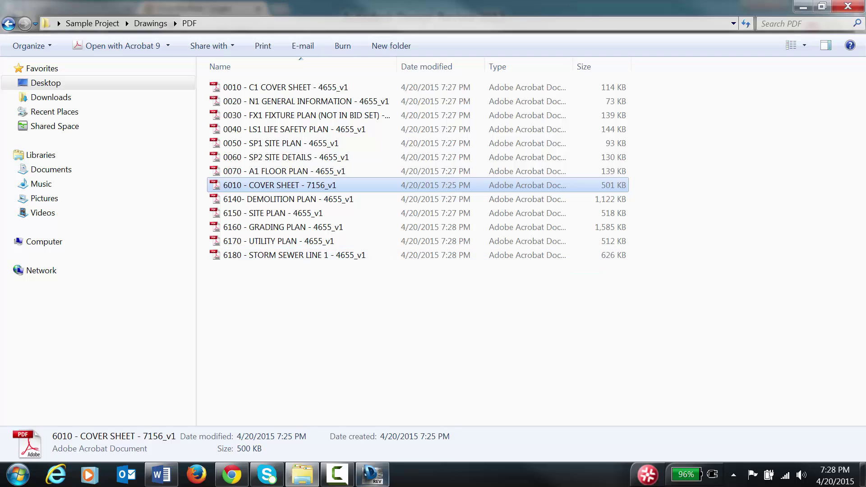
{"action": "left_click", "coordinate": [380, 478]}
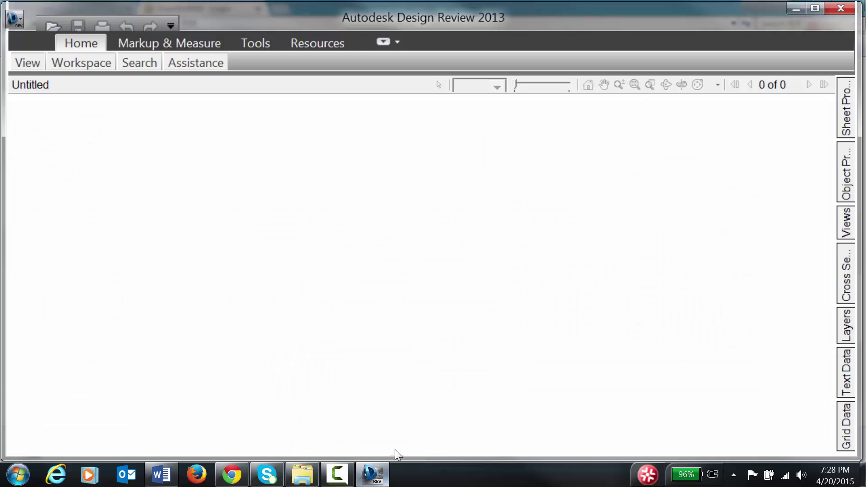
{"action": "left_click", "coordinate": [13, 19]}
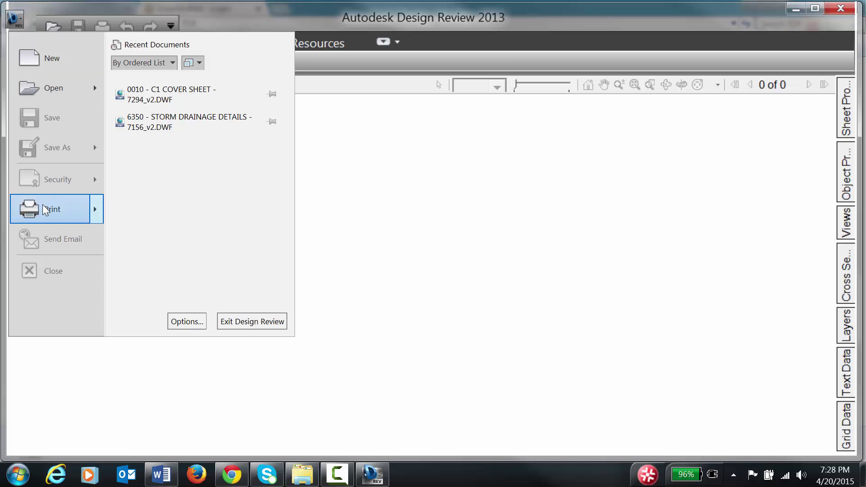
Step: Launch a new Batch Print Wizard and expand Sample Project > Drawings > DWF
{"action": "mouse_move", "coordinate": [45, 209]}
{"action": "left_click", "coordinate": [147, 161]}
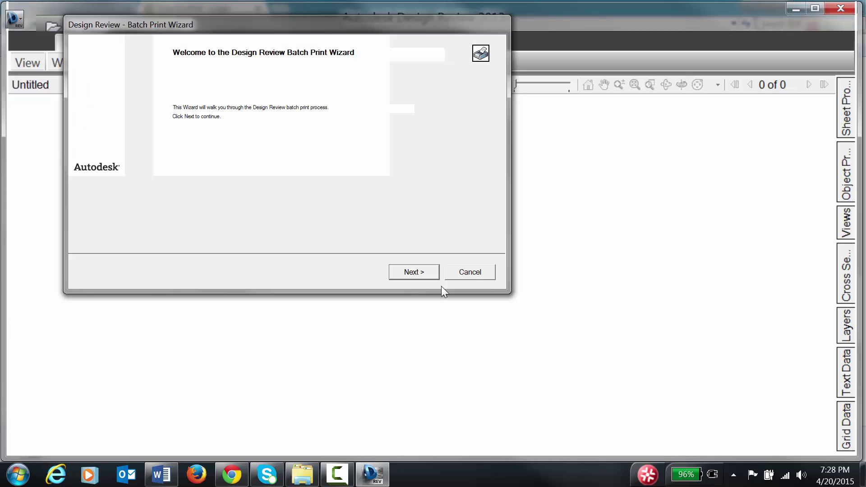
{"action": "left_click", "coordinate": [413, 273]}
{"action": "left_click", "coordinate": [91, 134]}
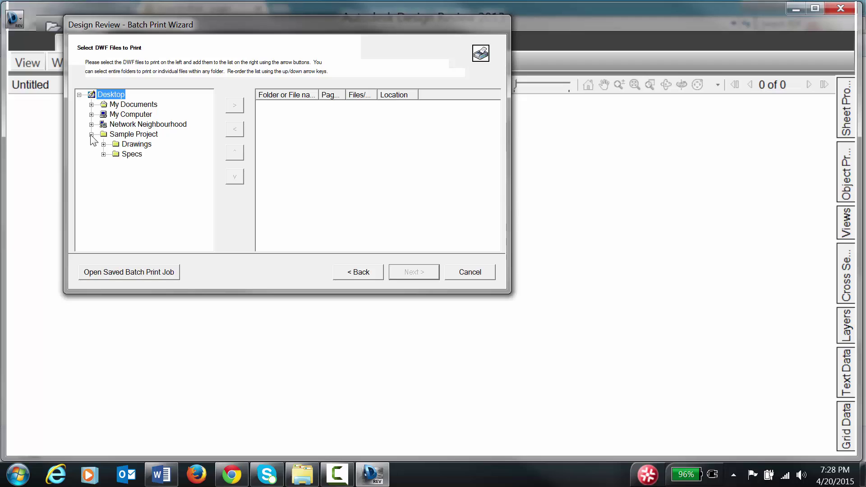
{"action": "left_click", "coordinate": [103, 145]}
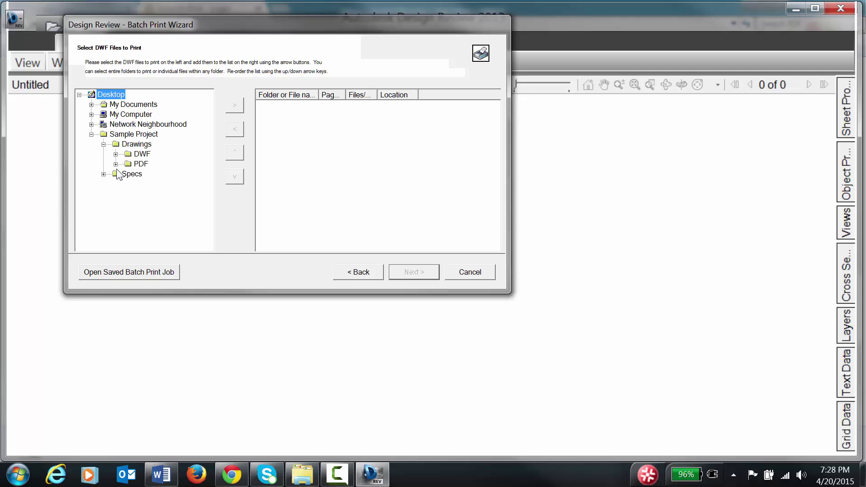
{"action": "left_click", "coordinate": [115, 153]}
Step: Queue 0070 A1 Floor Plan, 6010, 6130, 6131 and both 6140 sheets for printing
{"action": "left_click_drag", "start_coordinate": [134, 244], "coordinate": [119, 246]}
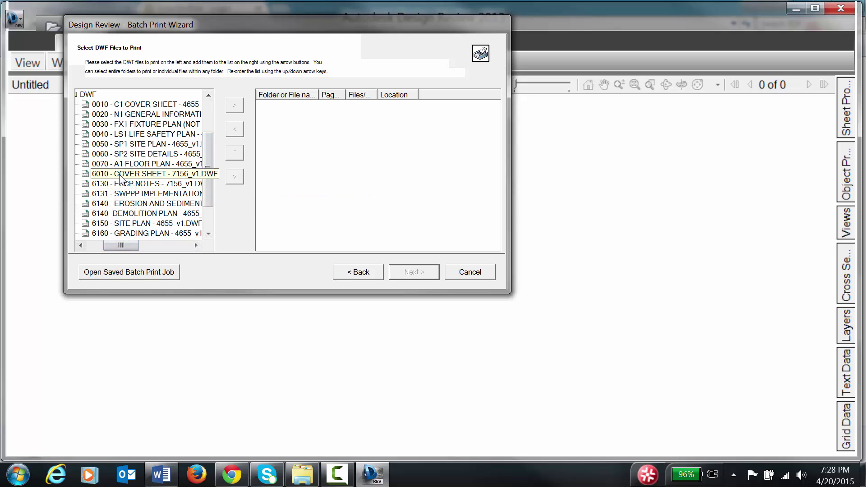
{"action": "left_click", "coordinate": [124, 174]}
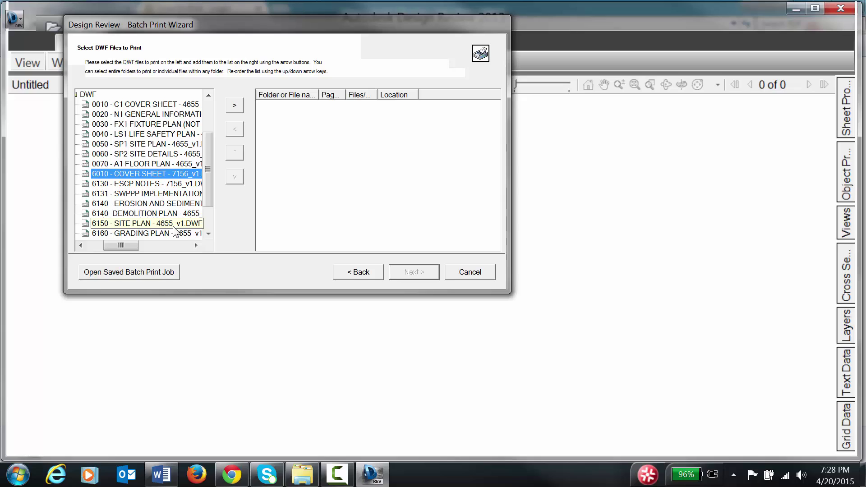
{"action": "key", "text": "shift+Down"}
{"action": "key", "text": "shift+Down"}
{"action": "key", "text": "shift+Down"}
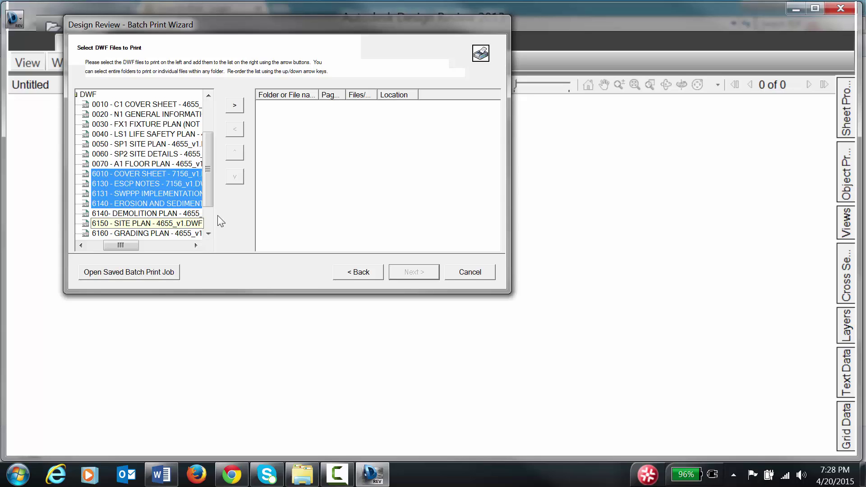
{"action": "left_click", "coordinate": [132, 166], "text": "ctrl"}
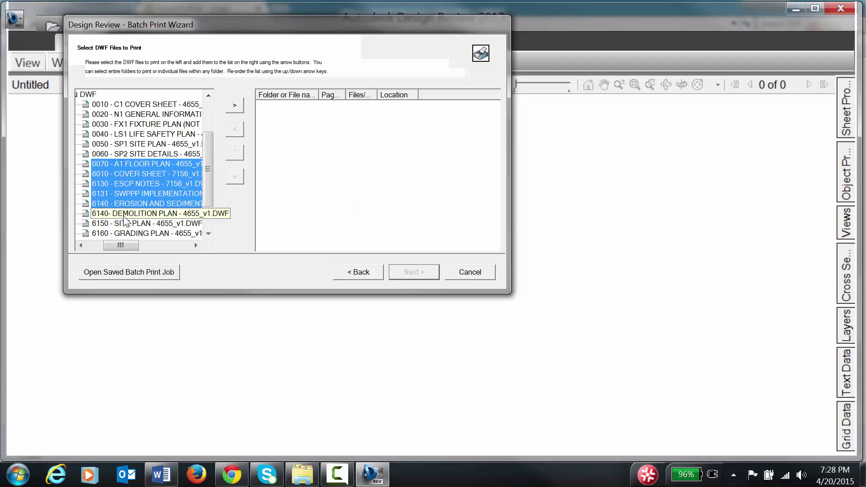
{"action": "left_click", "coordinate": [124, 215], "text": "shift"}
{"action": "left_click", "coordinate": [235, 105]}
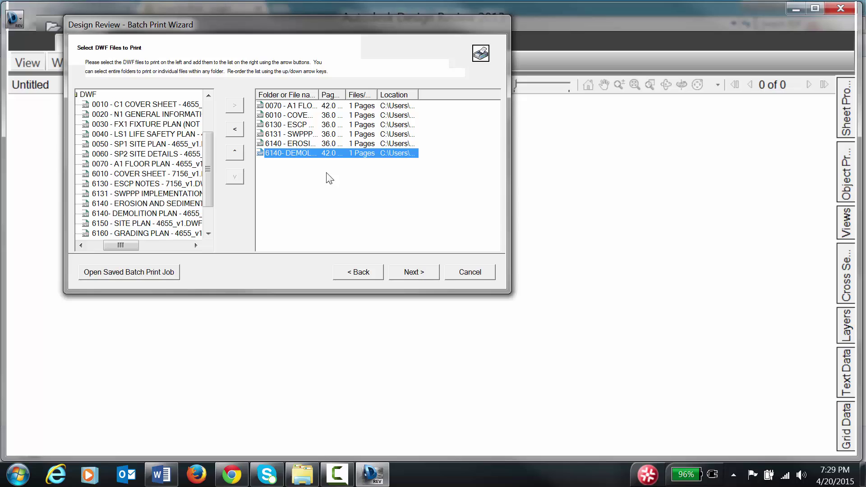
Step: Remove the 42 x 30 sheets, 0070 floor plan and 6140 demolition plan, from the print list
{"action": "left_click_drag", "start_coordinate": [346, 95], "coordinate": [393, 95]}
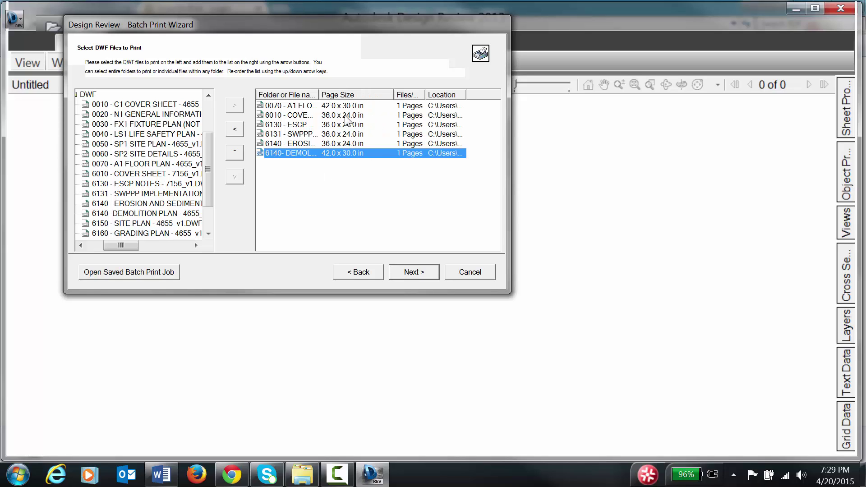
{"action": "left_click", "coordinate": [344, 106]}
{"action": "left_click", "coordinate": [234, 129]}
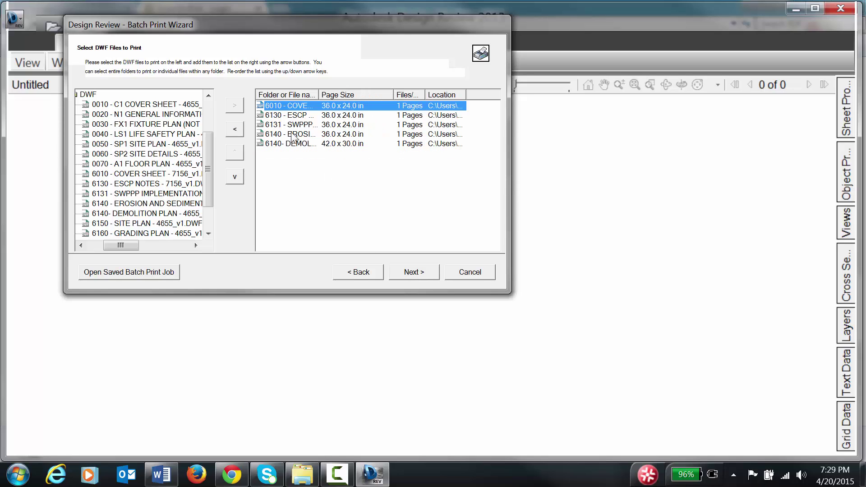
{"action": "left_click", "coordinate": [328, 144]}
{"action": "left_click", "coordinate": [238, 132]}
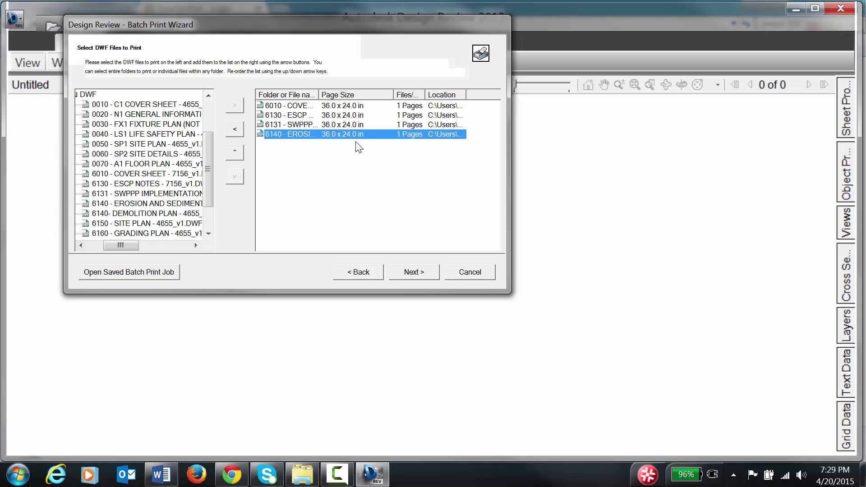
{"action": "left_click", "coordinate": [413, 272]}
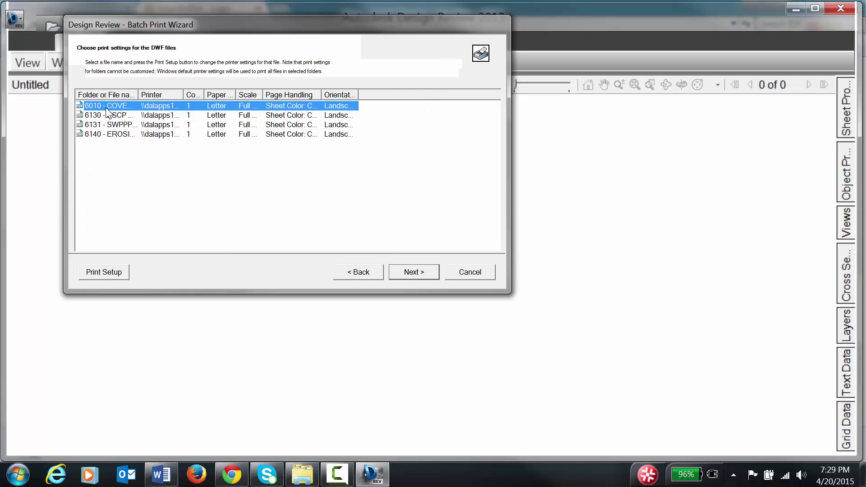
Step: Set all four sheets to print to Adobe PDF on 36 x 24 paper
{"action": "key", "text": "shift+Down"}
{"action": "key", "text": "shift+Down"}
{"action": "key", "text": "shift+Down"}
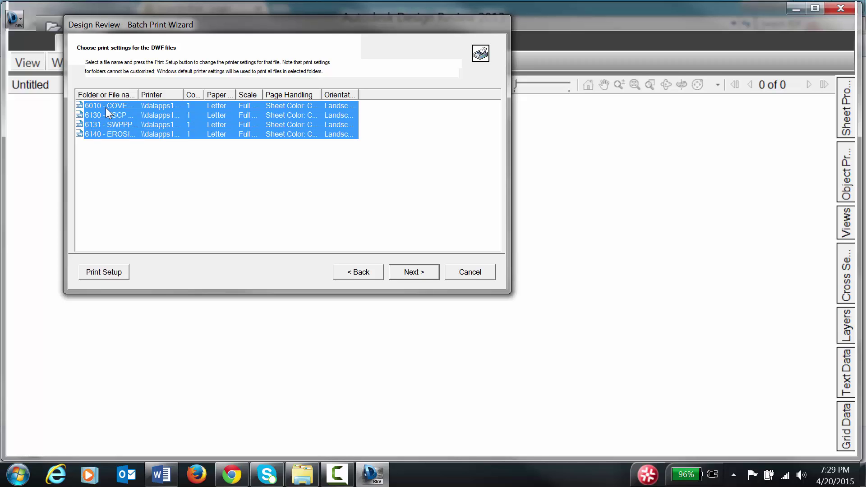
{"action": "left_click", "coordinate": [102, 273]}
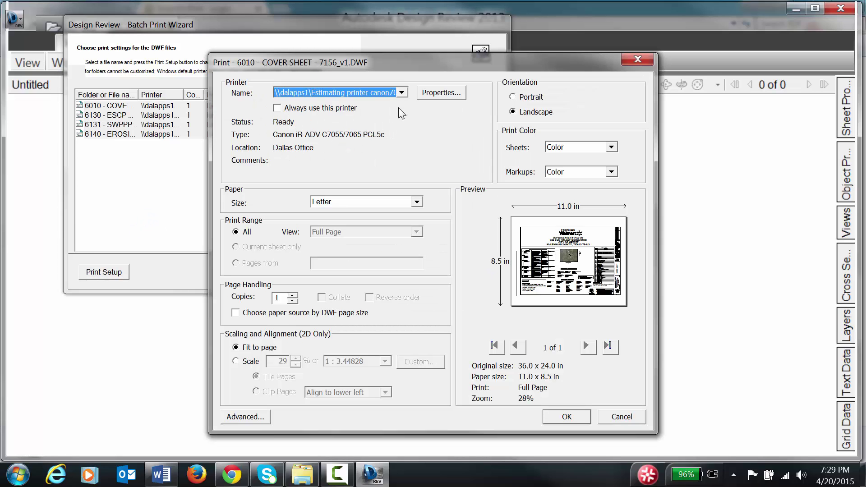
{"action": "left_click", "coordinate": [401, 92]}
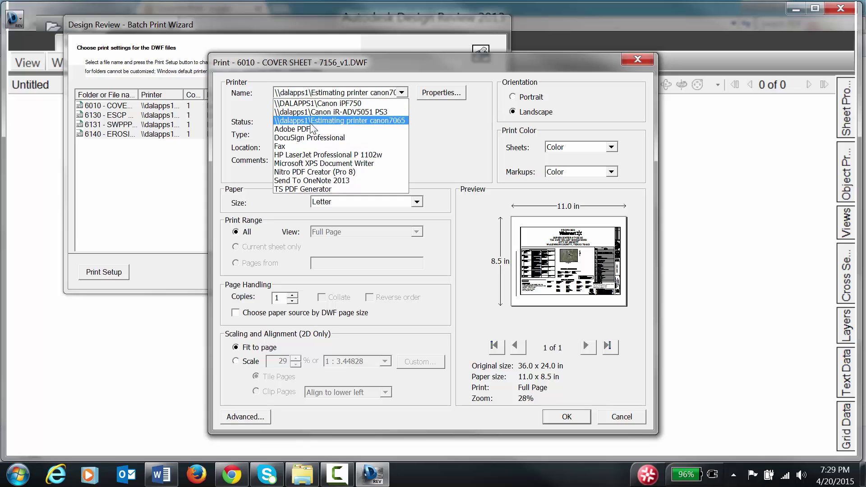
{"action": "left_click", "coordinate": [343, 128]}
{"action": "left_click", "coordinate": [416, 201]}
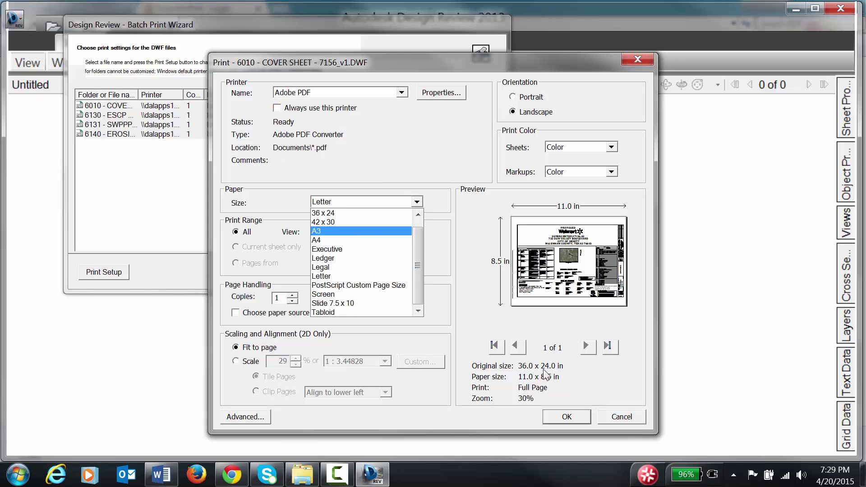
{"action": "left_click", "coordinate": [328, 213]}
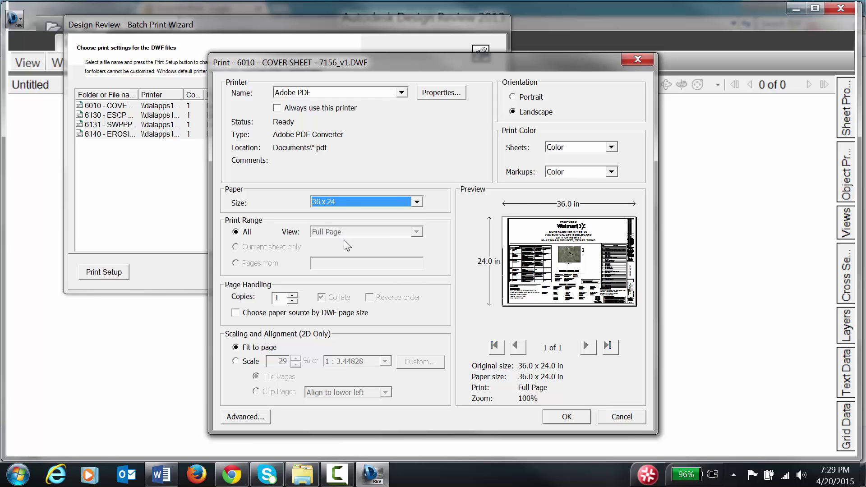
{"action": "left_click", "coordinate": [553, 417]}
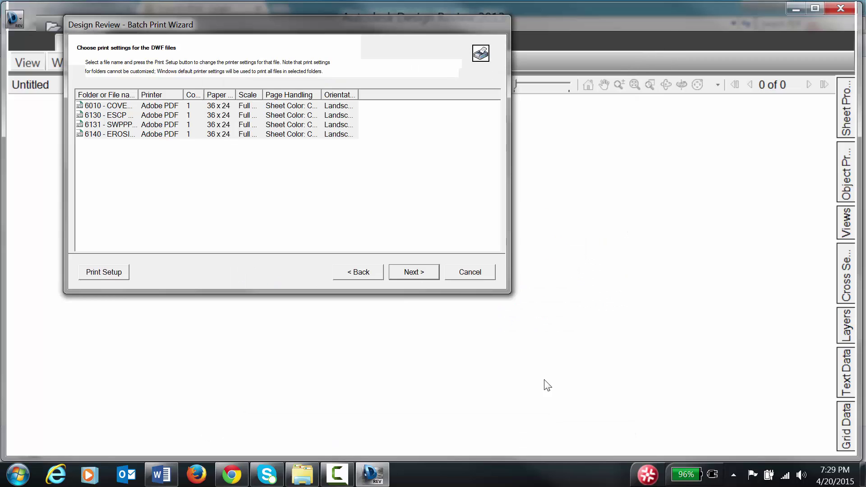
{"action": "left_click", "coordinate": [406, 275]}
{"action": "left_click", "coordinate": [413, 275]}
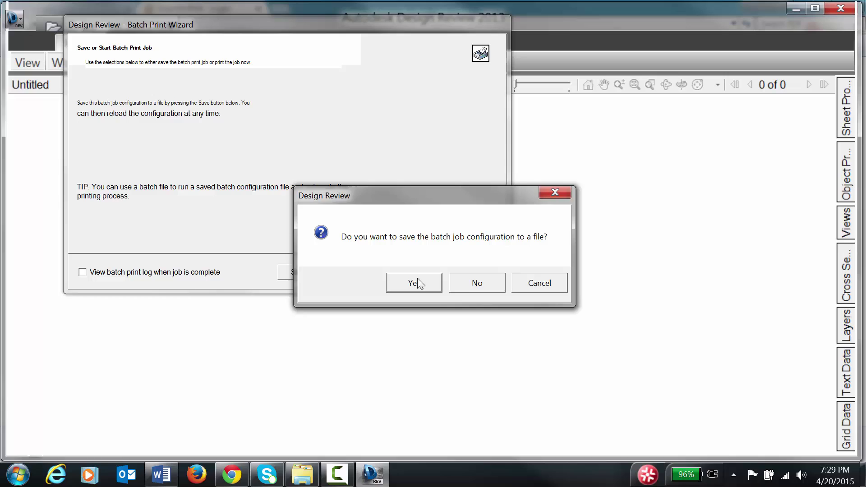
Step: Decline saving the batch configuration so printing starts, then view the Drawings\PDF folder
{"action": "left_click", "coordinate": [478, 283]}
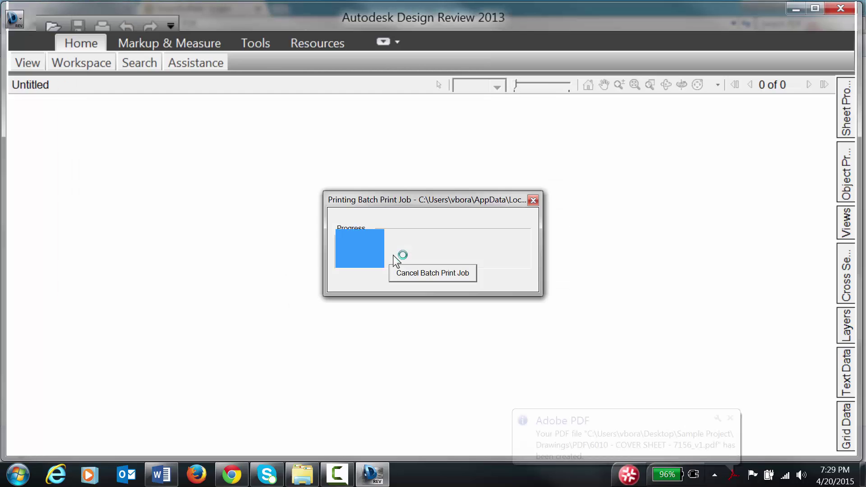
{"action": "left_click", "coordinate": [302, 473]}
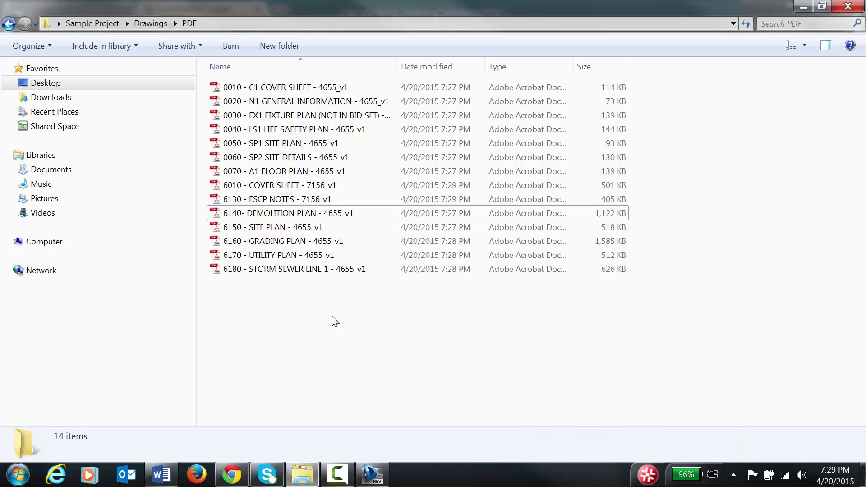
{"action": "left_click", "coordinate": [145, 24]}
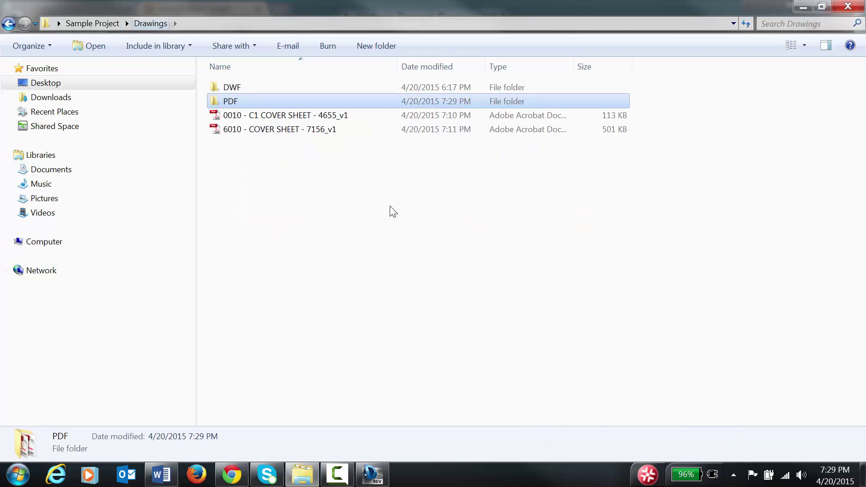
{"action": "double_click", "coordinate": [230, 90]}
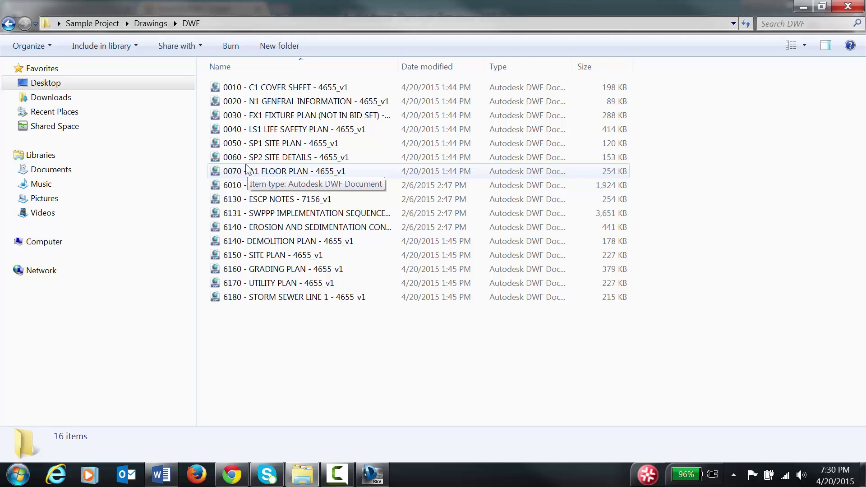
{"action": "left_click", "coordinate": [153, 24]}
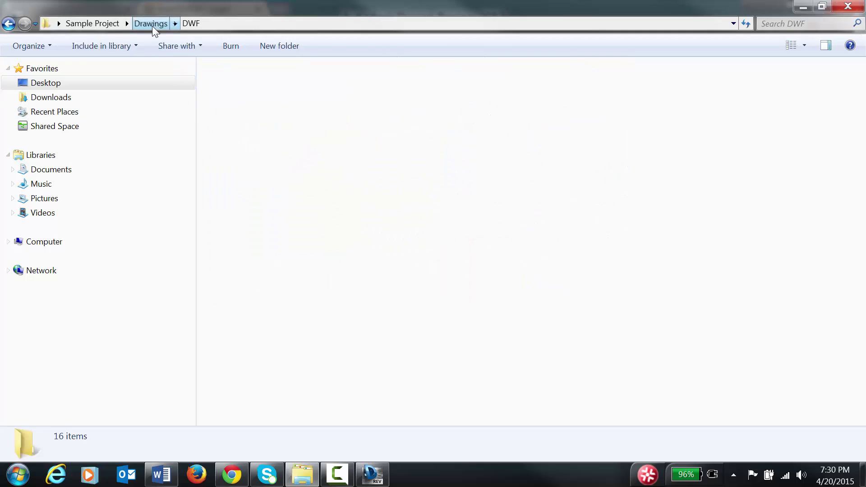
{"action": "double_click", "coordinate": [250, 101]}
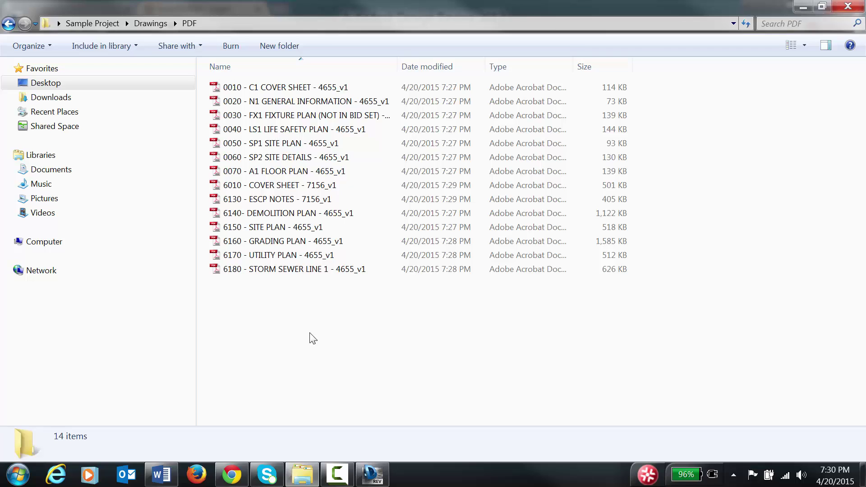
{"action": "left_click", "coordinate": [372, 474]}
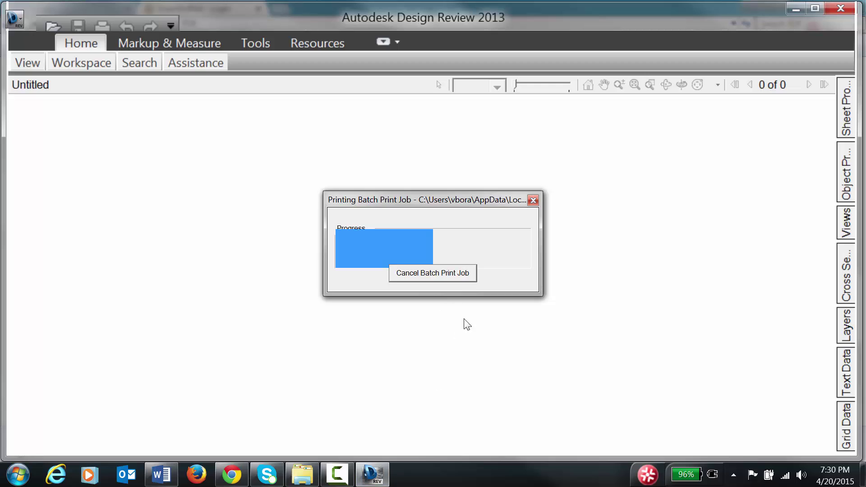
{"action": "left_click", "coordinate": [302, 474]}
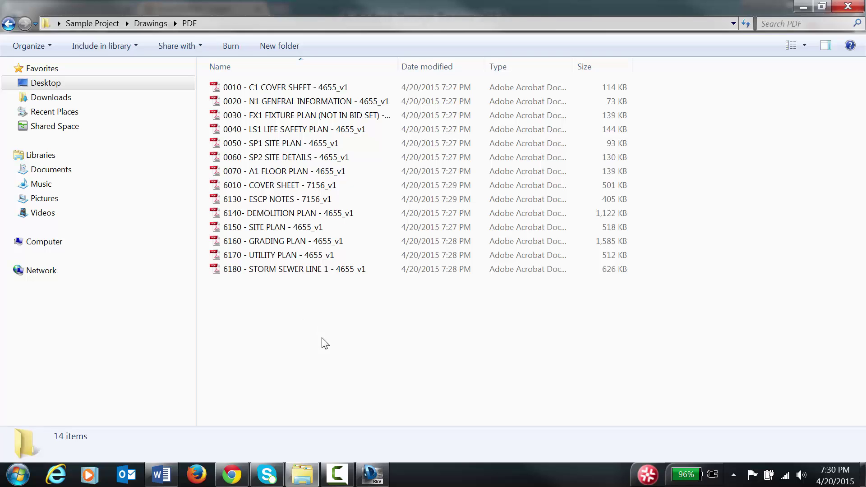
Step: In Chrome, sign in to SmartBidNet with the saved username and the account password
{"action": "left_click", "coordinate": [231, 474]}
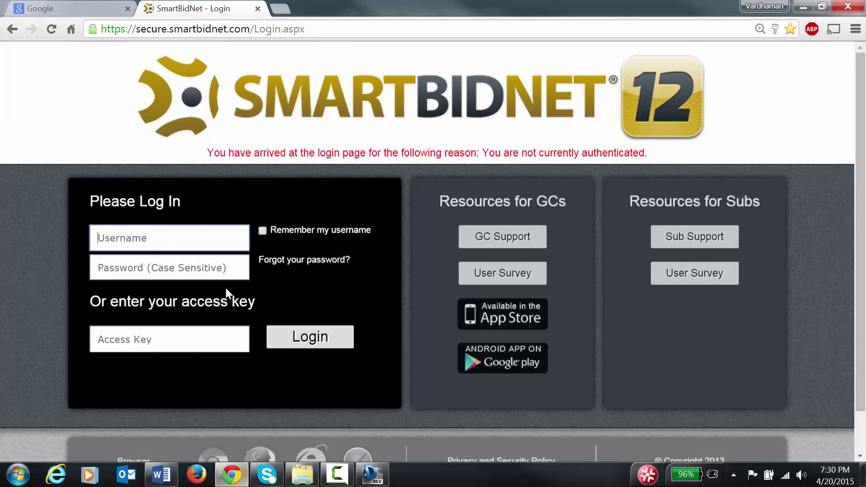
{"action": "left_click", "coordinate": [67, 10]}
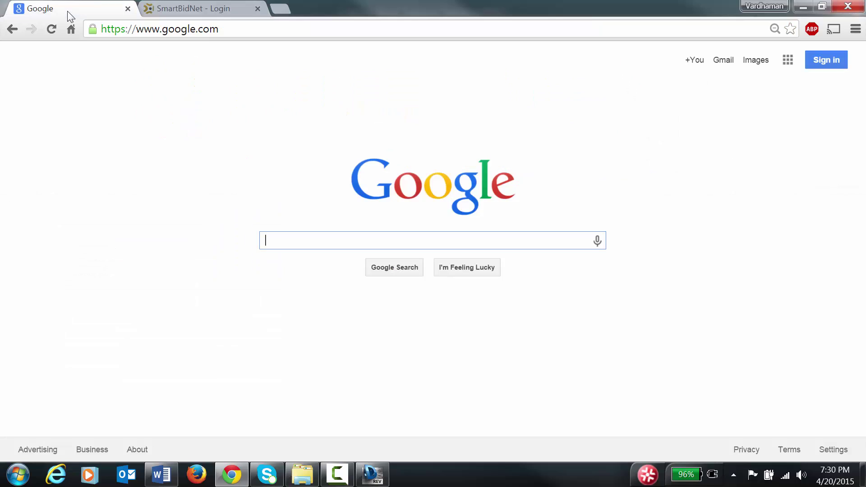
{"action": "left_click", "coordinate": [168, 10]}
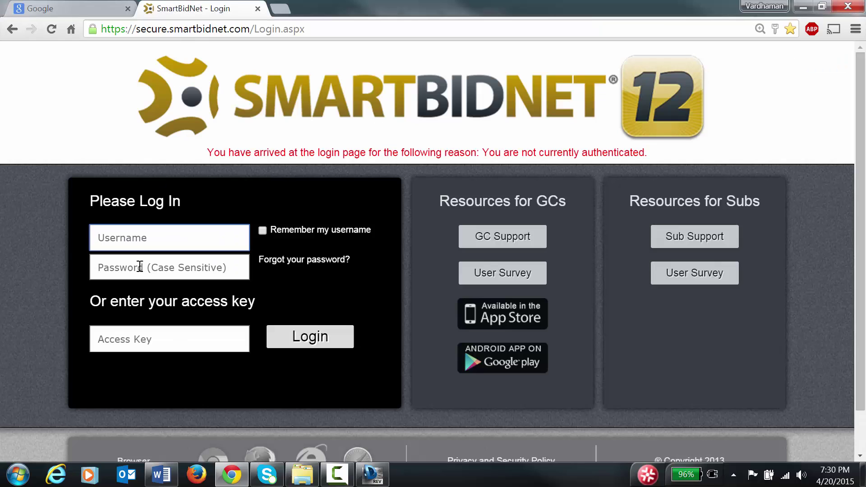
{"action": "type", "text": "1vbo"}
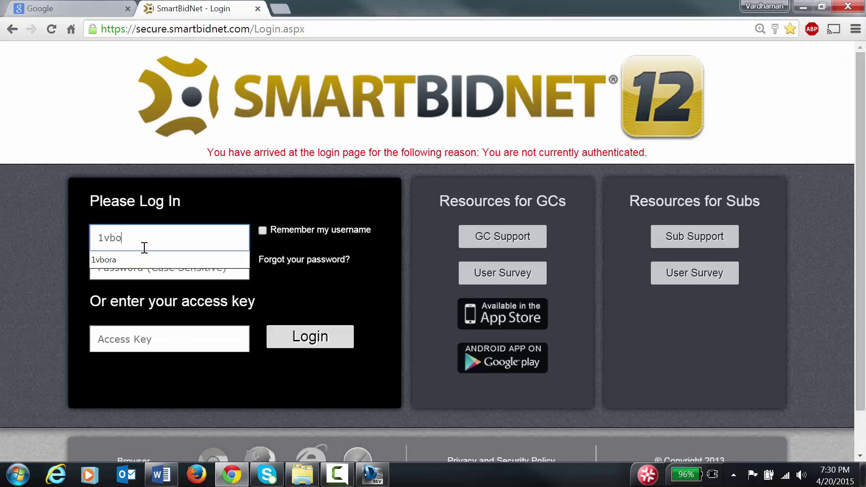
{"action": "type", "text": "ra"}
{"action": "key", "text": "Tab"}
{"action": "type", "text": "••"}
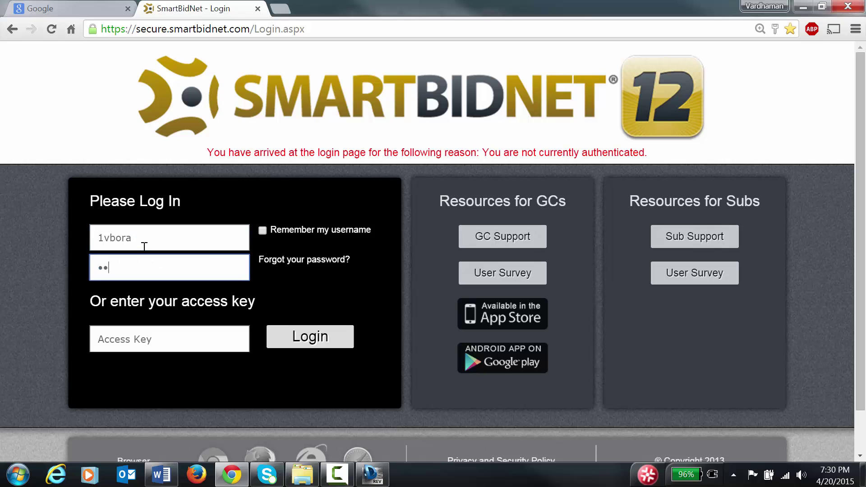
{"action": "key", "text": "Return"}
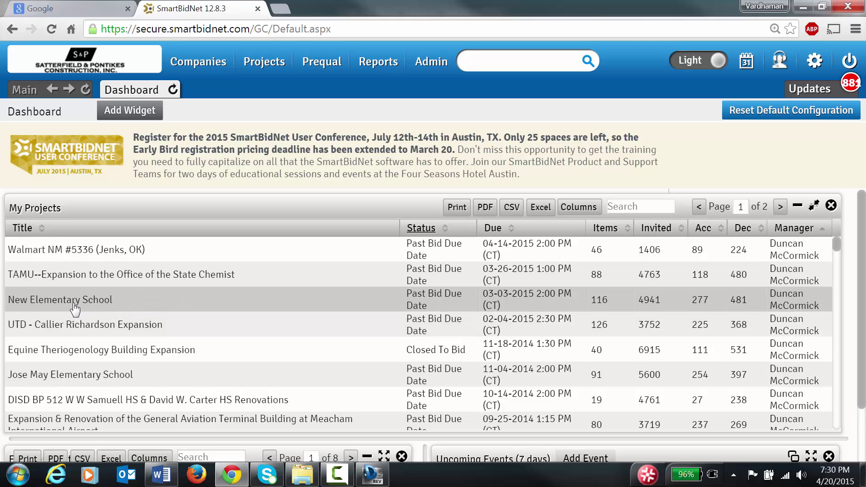
Step: Open the Walmart NM #5336 (Jenks, OK) project's Files / Plan Room and Packages / Trades pages
{"action": "scroll", "coordinate": [128, 305], "scroll_direction": "down", "scroll_amount": 3}
{"action": "scroll", "coordinate": [133, 300], "scroll_direction": "up", "scroll_amount": 3}
{"action": "left_click", "coordinate": [135, 250]}
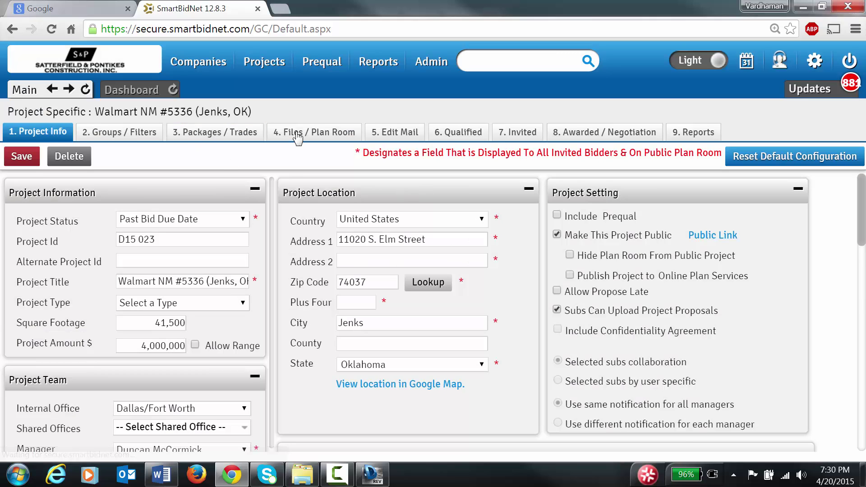
{"action": "left_click", "coordinate": [308, 134]}
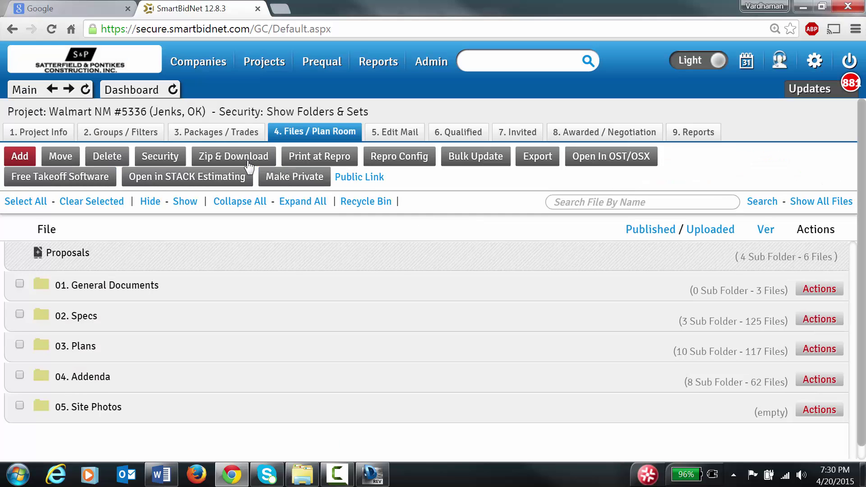
{"action": "left_click", "coordinate": [214, 131]}
Step: Return to Design Review to check whether the batch print has finished
{"action": "left_click", "coordinate": [95, 8]}
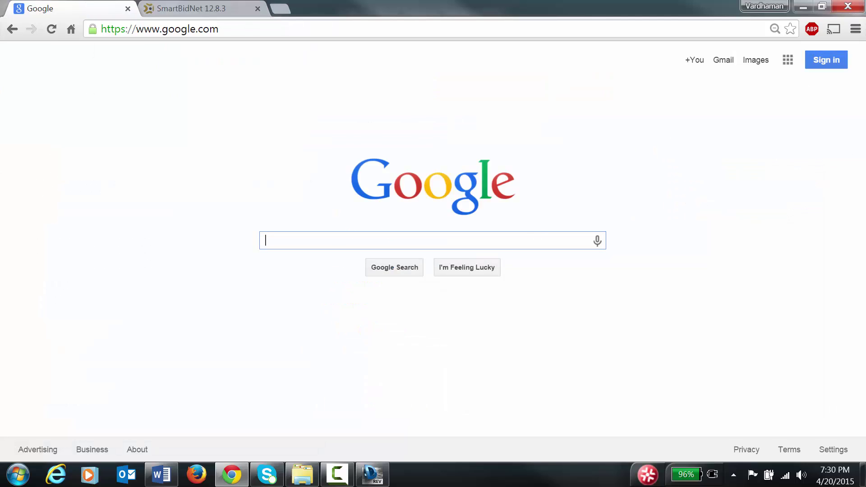
{"action": "key", "text": "F10"}
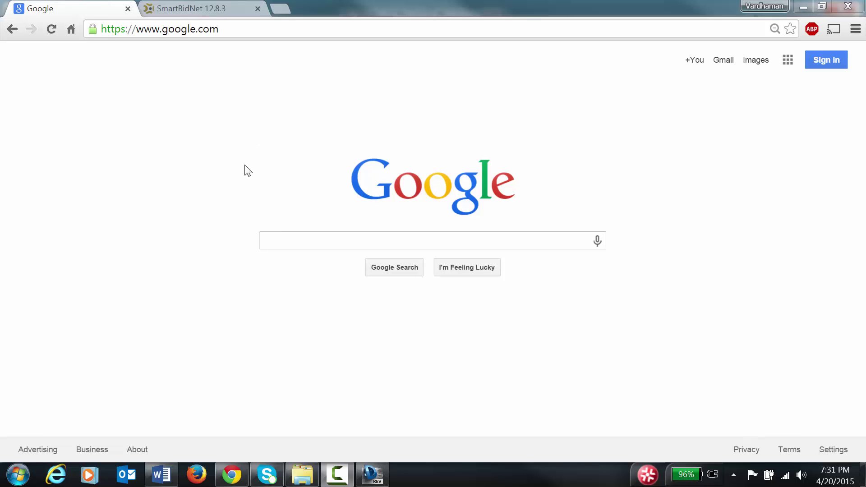
{"action": "left_click", "coordinate": [373, 475]}
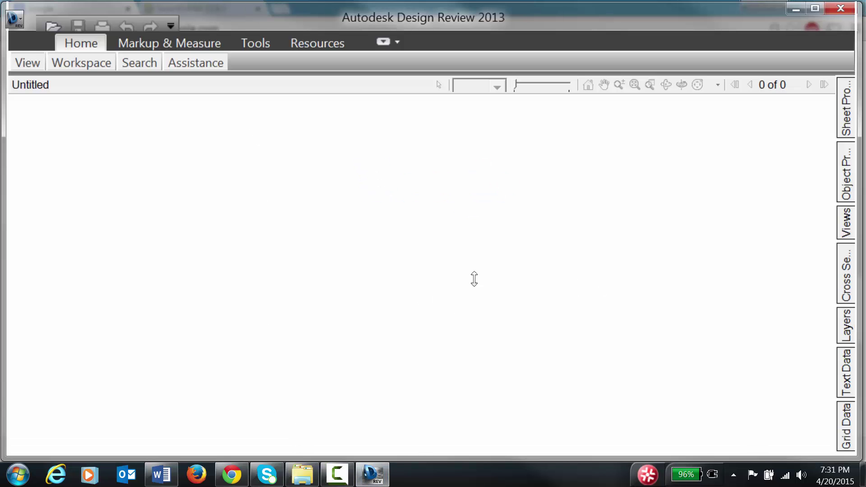
Step: In Explorer, compare the PDF output folder against the DWF folder's file count
{"action": "left_click", "coordinate": [301, 474]}
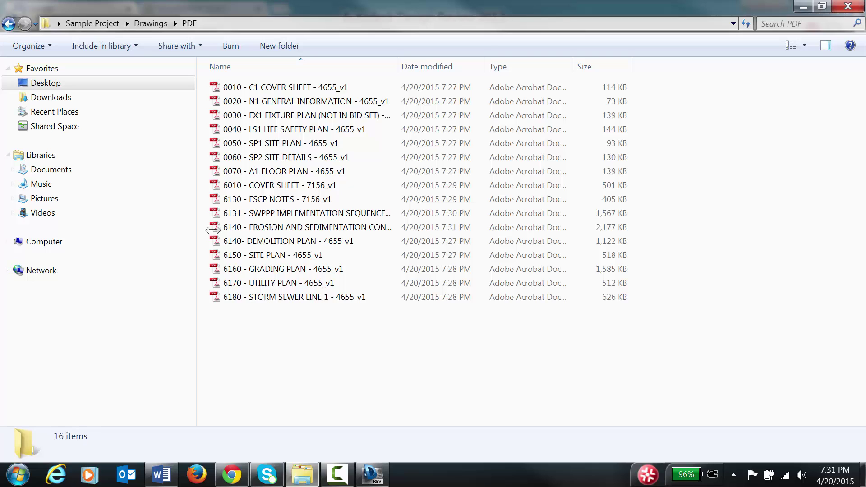
{"action": "left_click", "coordinate": [150, 23]}
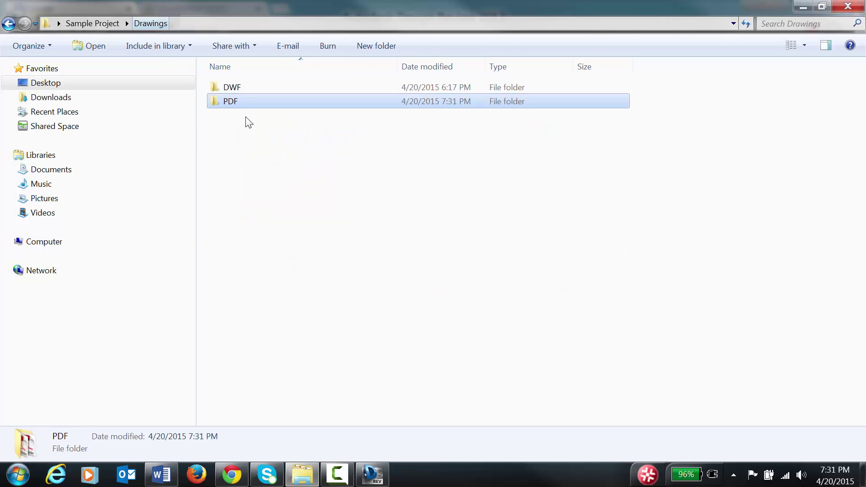
{"action": "double_click", "coordinate": [244, 86]}
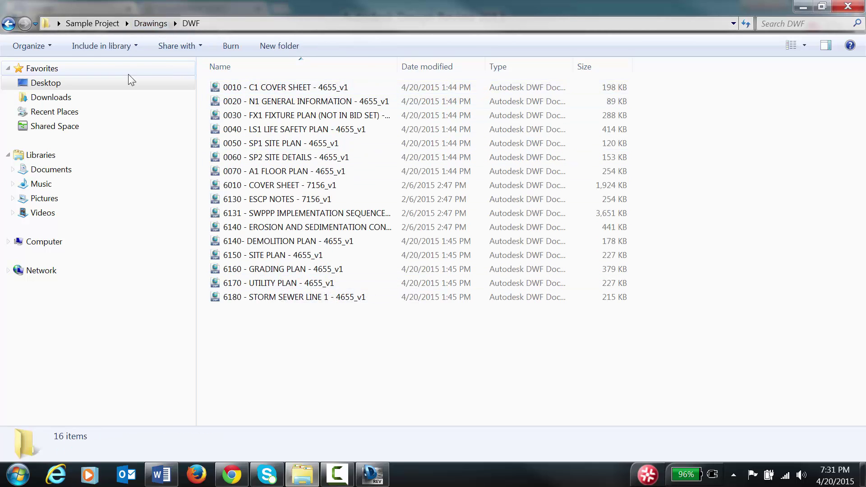
{"action": "left_click", "coordinate": [150, 23]}
Step: Back in the PDF folder, open the 0010 C1 COVER SHEET and 6140- DEMOLITION PLAN PDFs
{"action": "double_click", "coordinate": [231, 106]}
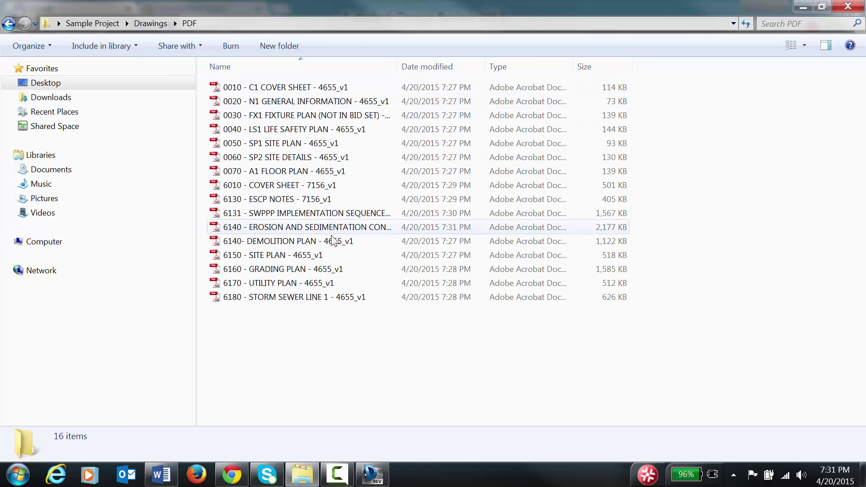
{"action": "double_click", "coordinate": [253, 87]}
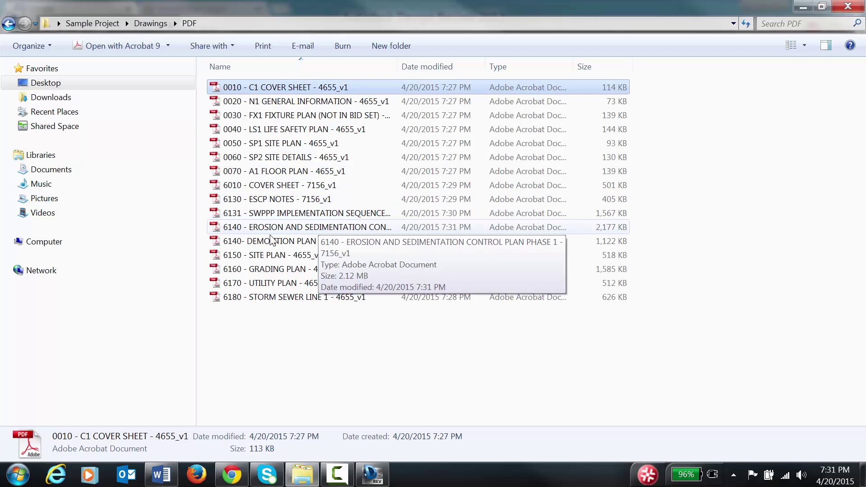
{"action": "double_click", "coordinate": [298, 240]}
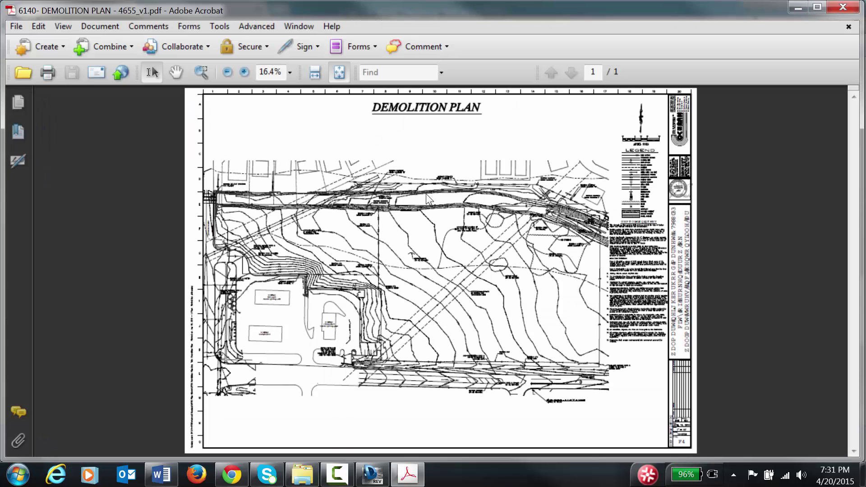
Step: Close the DEMOLITION PLAN in Acrobat, then open and close the 6131 SWPPP sheet PDF
{"action": "left_click", "coordinate": [847, 5]}
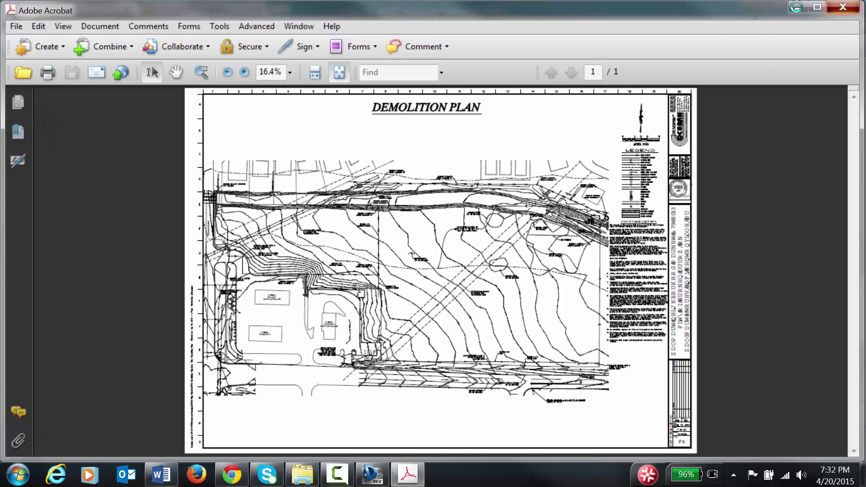
{"action": "double_click", "coordinate": [293, 216]}
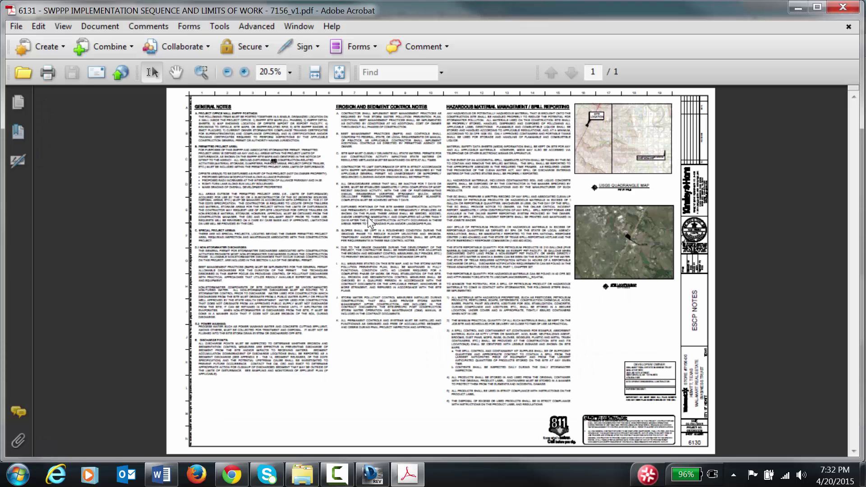
{"action": "left_click", "coordinate": [843, 7]}
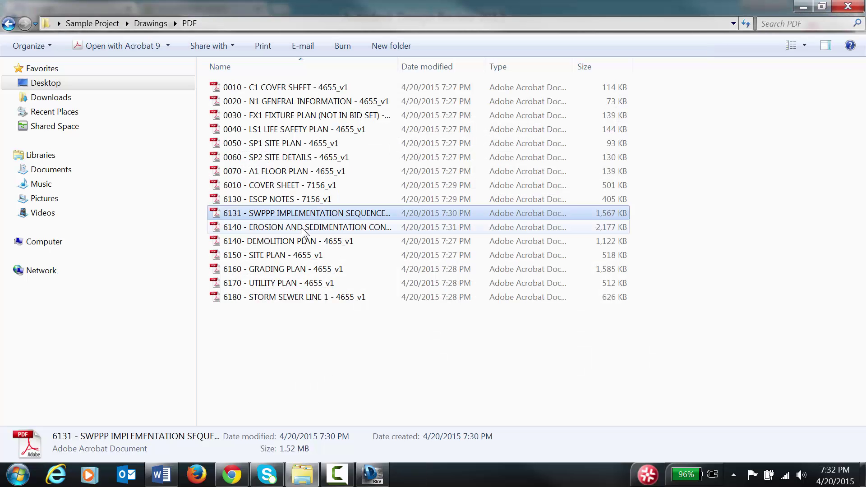